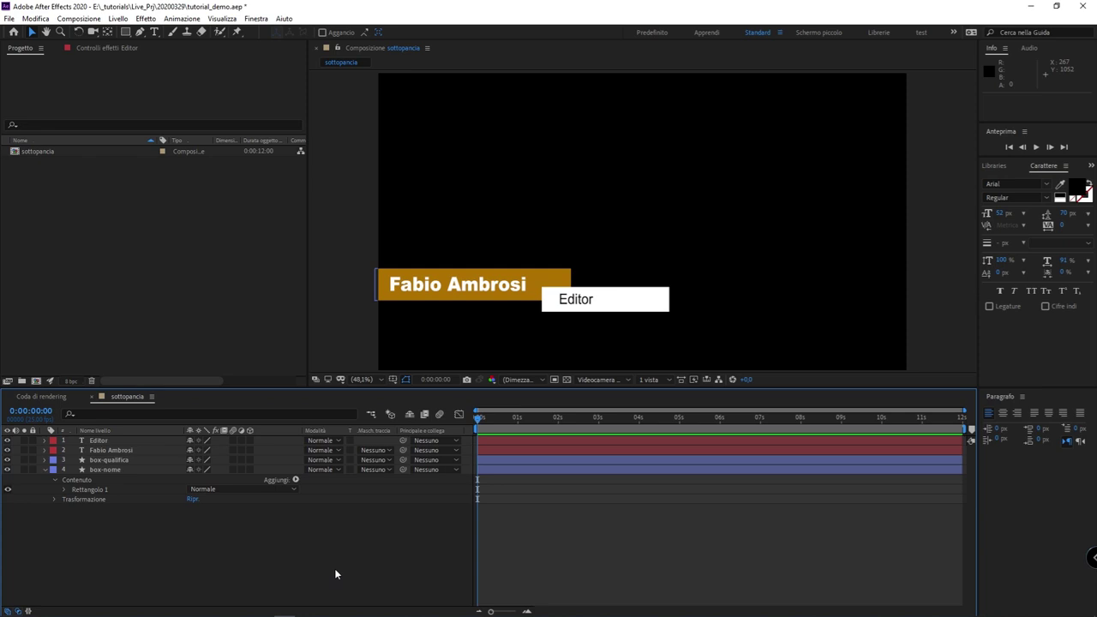
Select the box-nome layer and expand its Transform properties, leaving its label colour unchanged
click(111, 469)
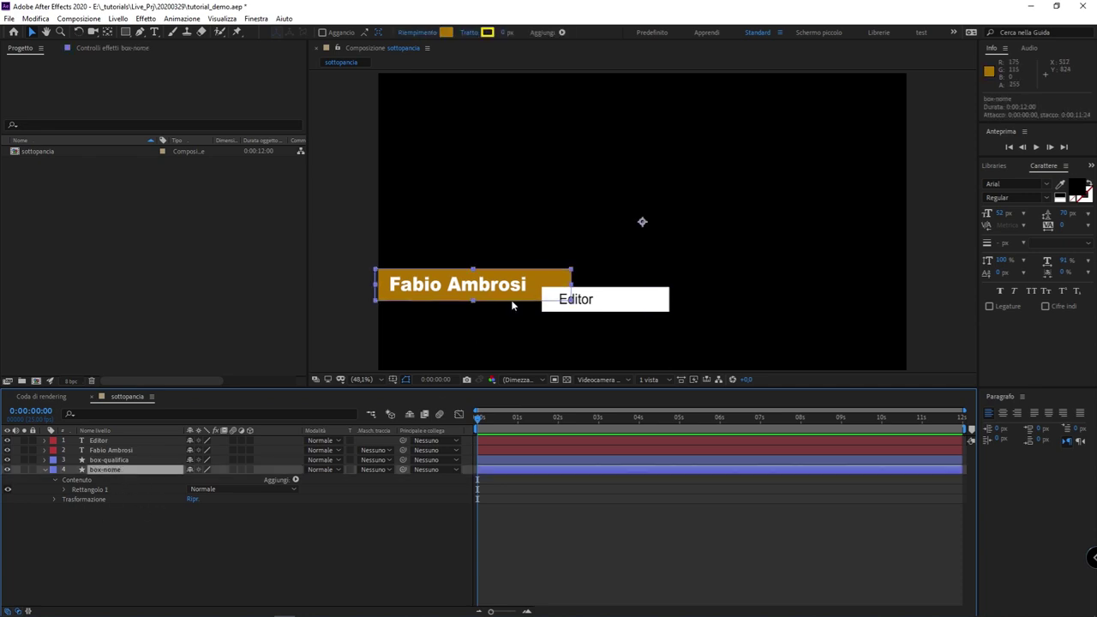
click(51, 471)
click(36, 487)
click(45, 470)
click(44, 468)
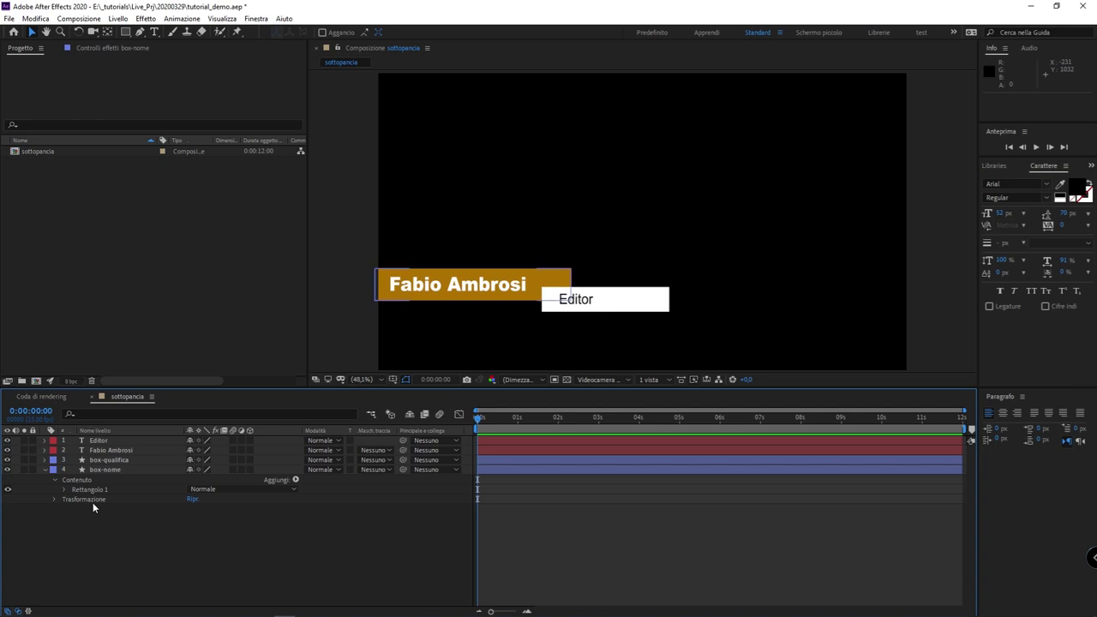
click(90, 502)
click(53, 500)
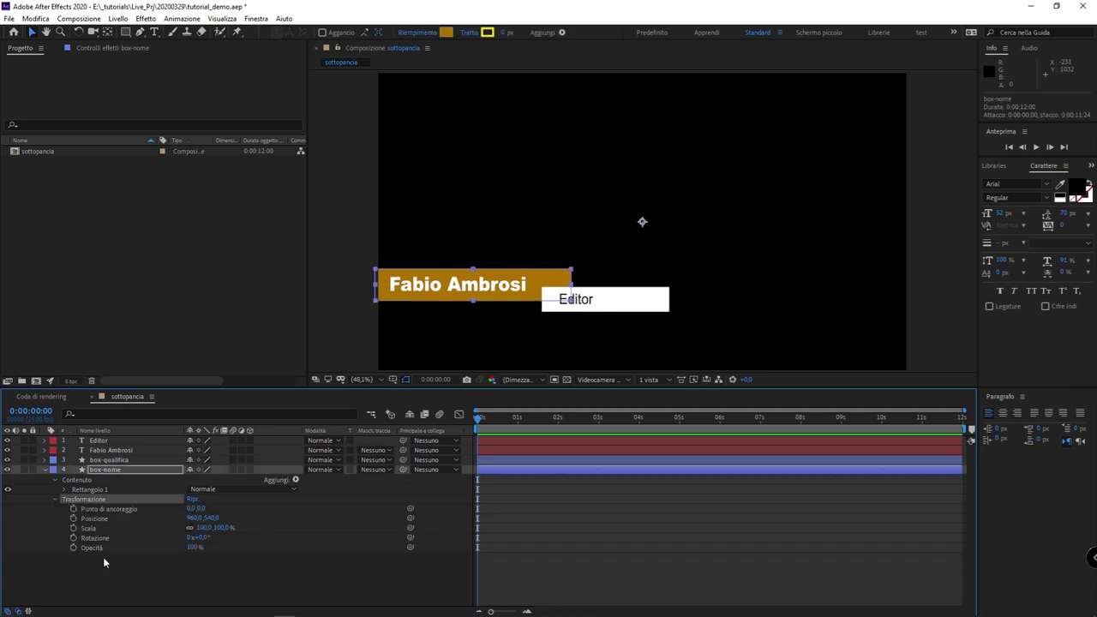
Scrub box-nome's Position X so the gold box sits at 965, 540
click(130, 522)
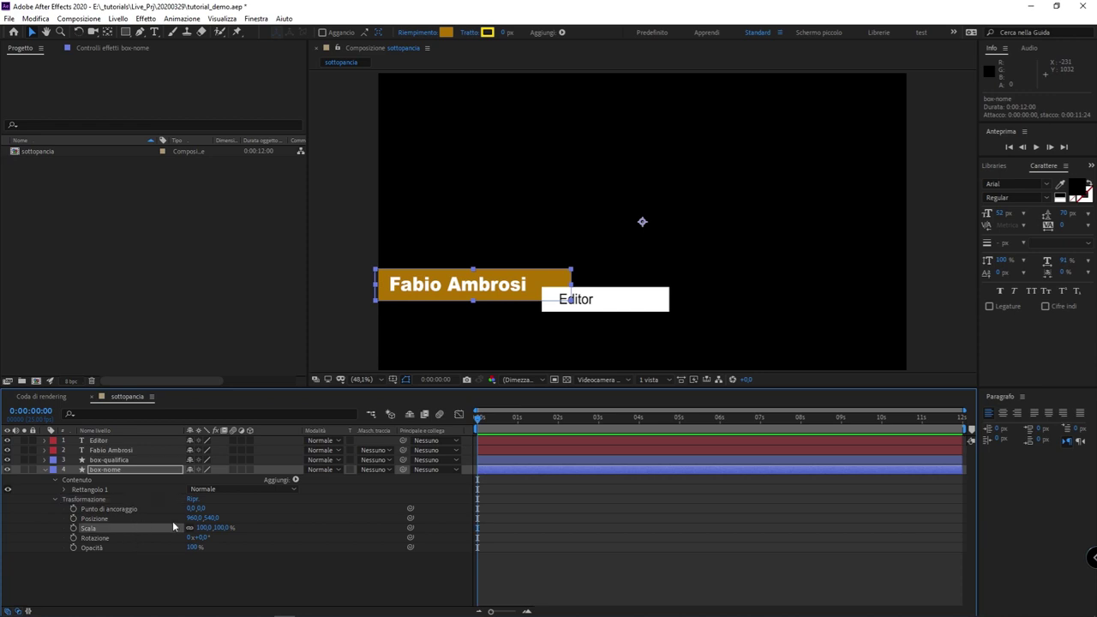
mouse_move(191, 518)
mouse_down()
mouse_move(355, 510)
mouse_move(276, 501)
mouse_up()
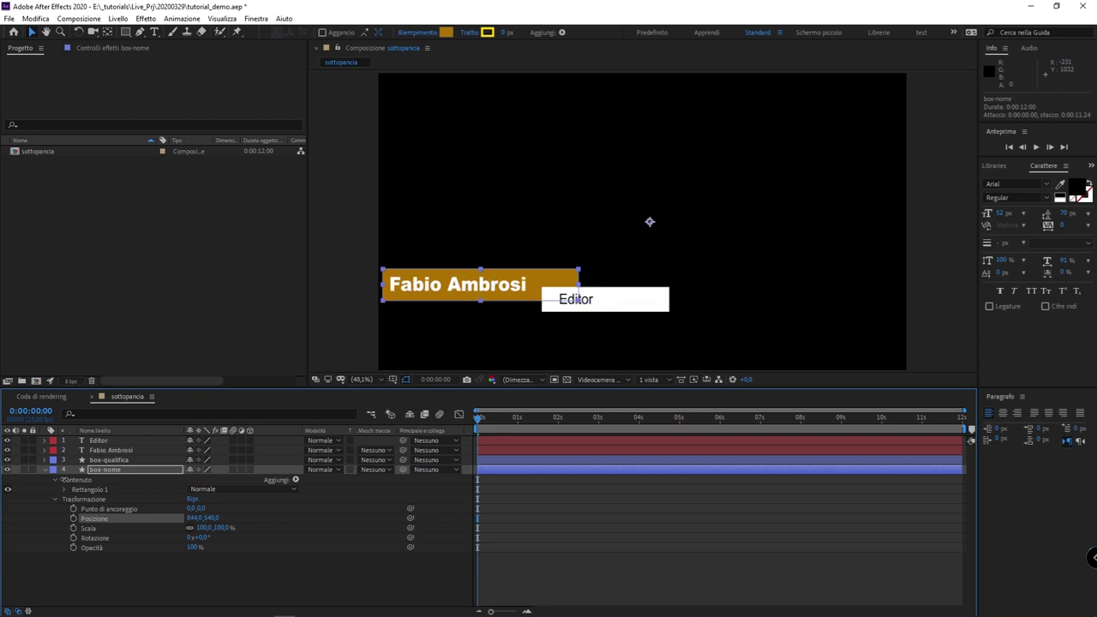
mouse_move(276, 501)
mouse_down()
mouse_move(675, 516)
mouse_move(203, 521)
mouse_up()
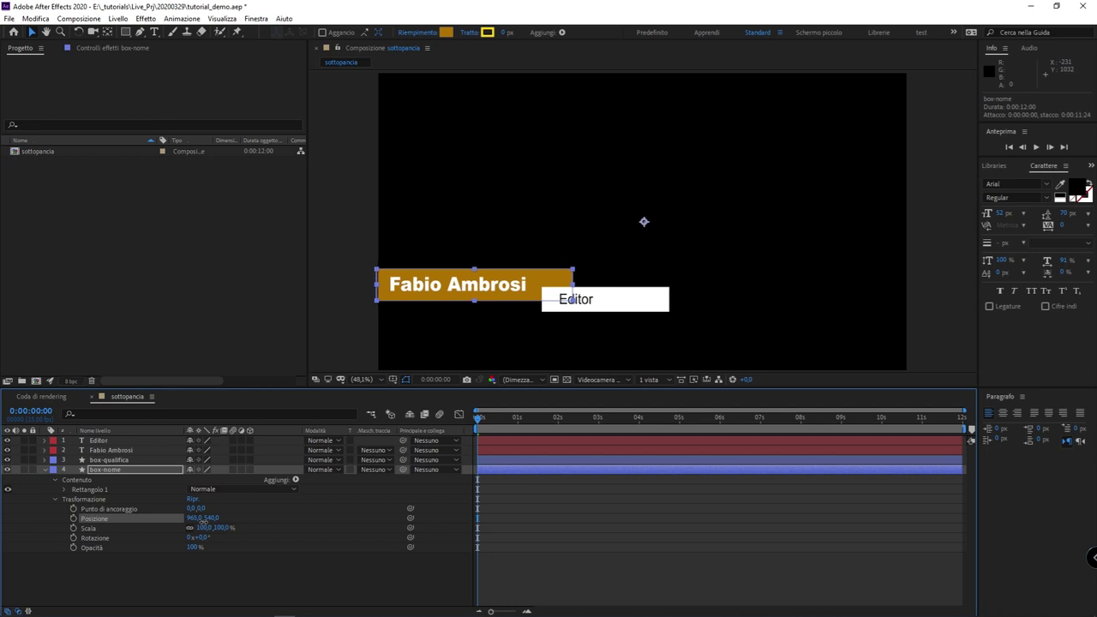
click(113, 463)
click(116, 470)
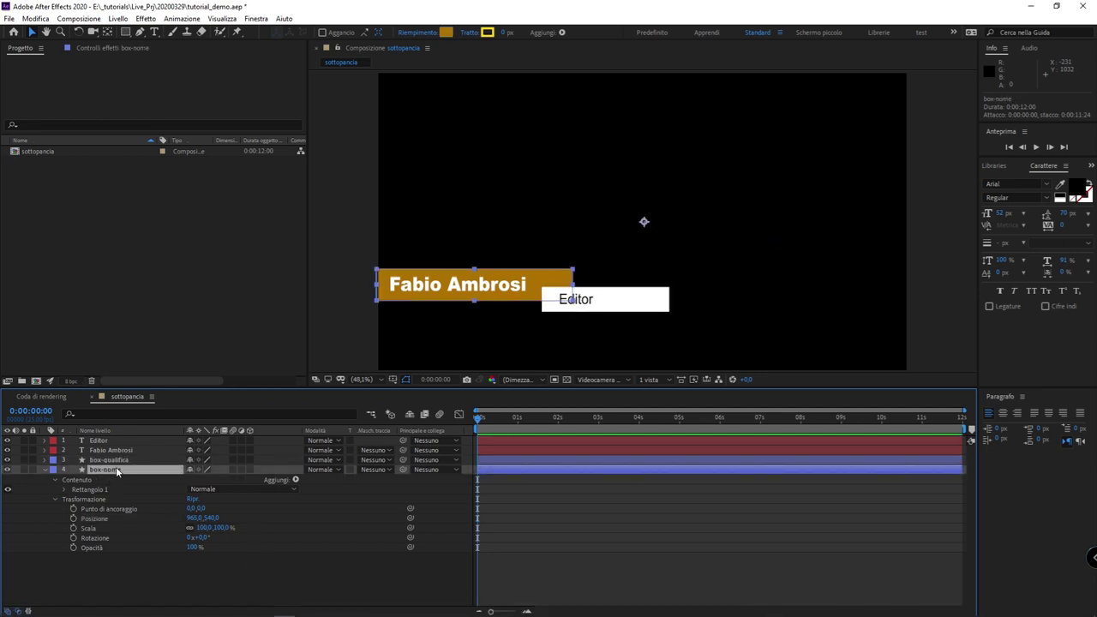
Show only box-nome's Position and scrub X down to 935, moving the gold box left
key(p)
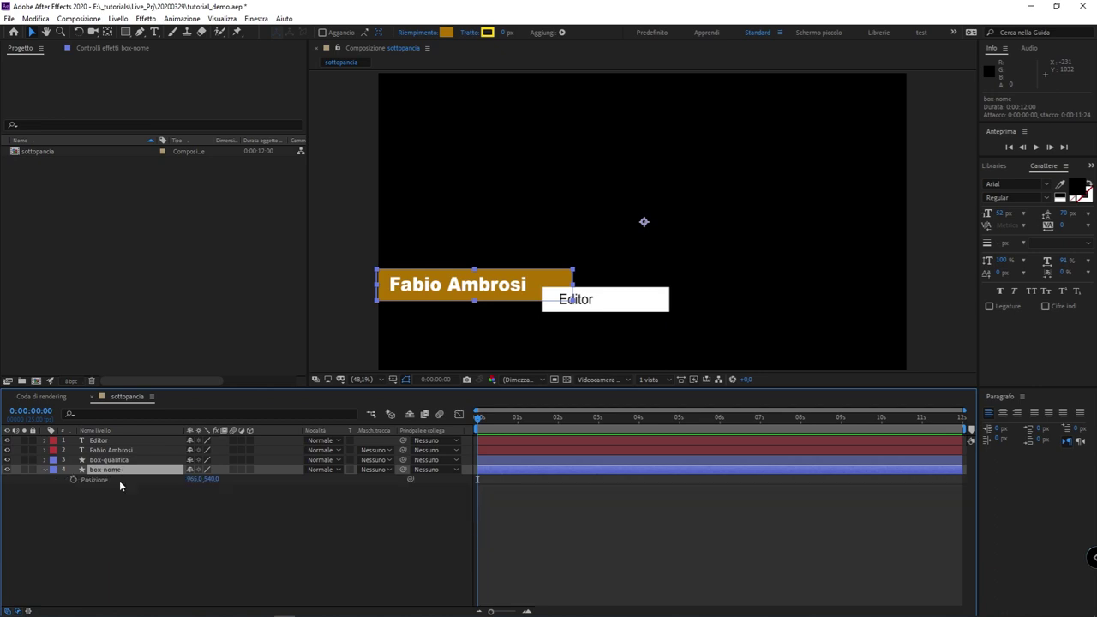
click(106, 481)
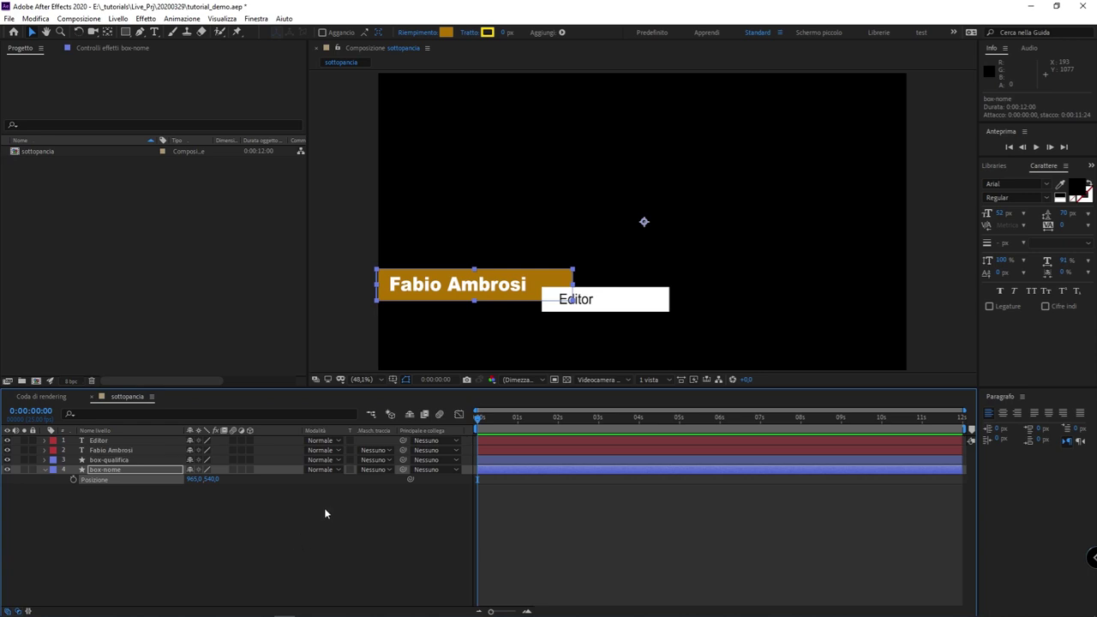
mouse_move(196, 480)
mouse_down()
mouse_move(195, 502)
mouse_move(210, 503)
mouse_up()
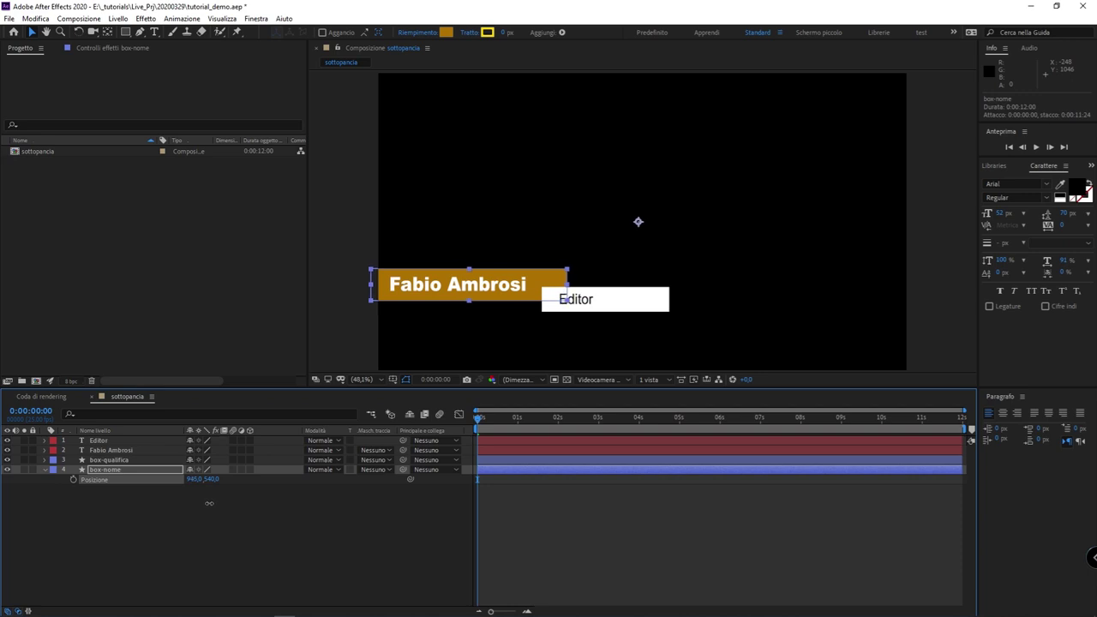
mouse_move(197, 479)
mouse_down()
mouse_move(160, 464)
mouse_move(221, 498)
mouse_move(201, 523)
mouse_up()
click(206, 575)
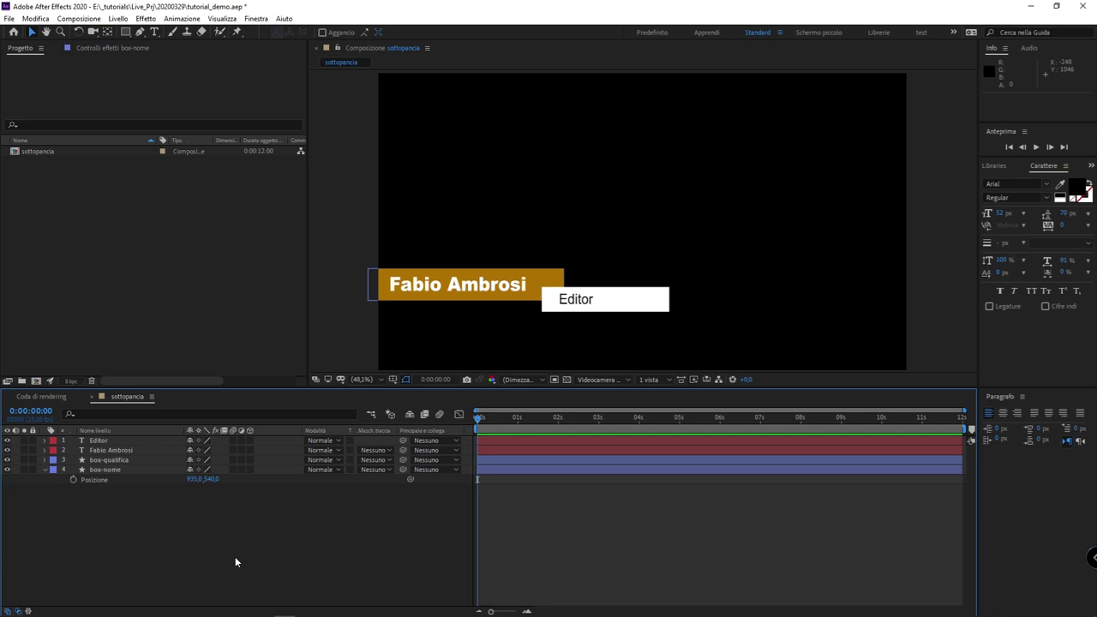
click(100, 468)
click(102, 466)
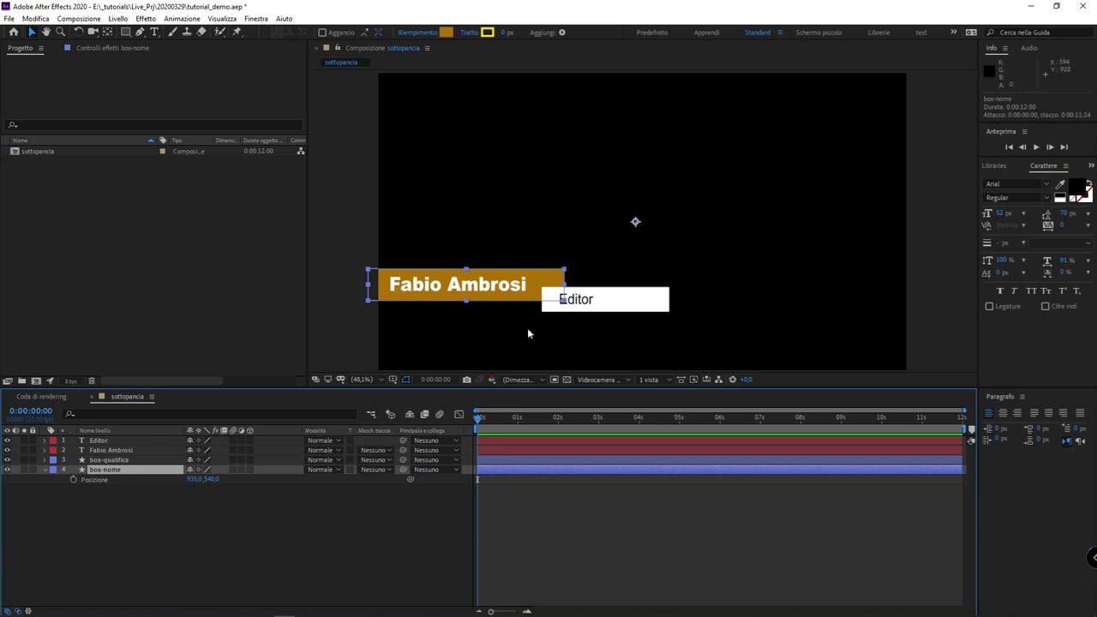
click(287, 520)
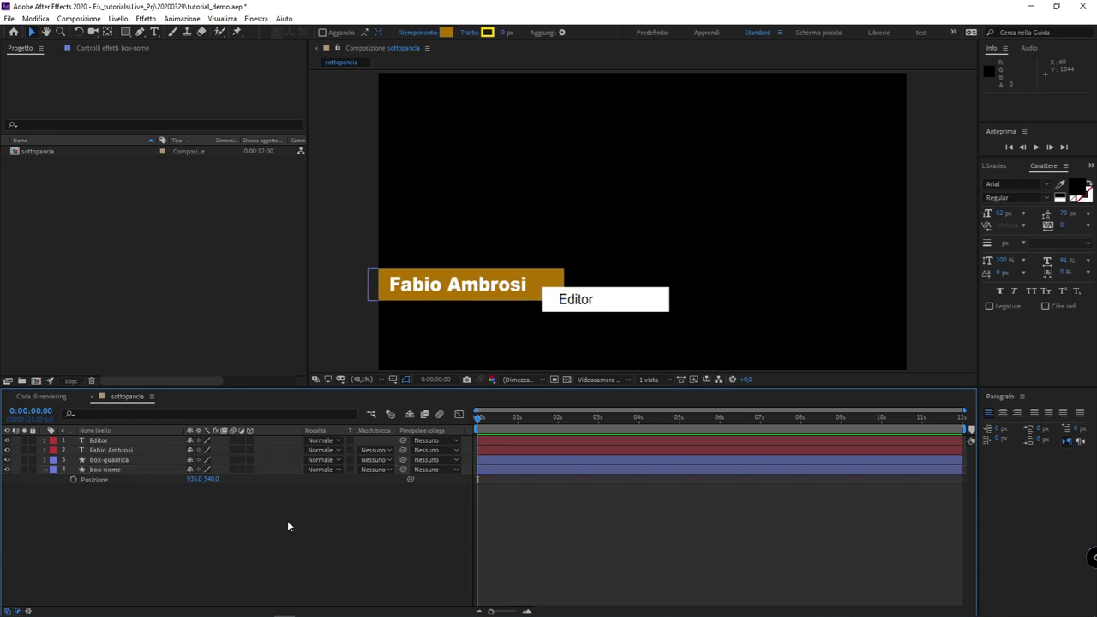
click(122, 451)
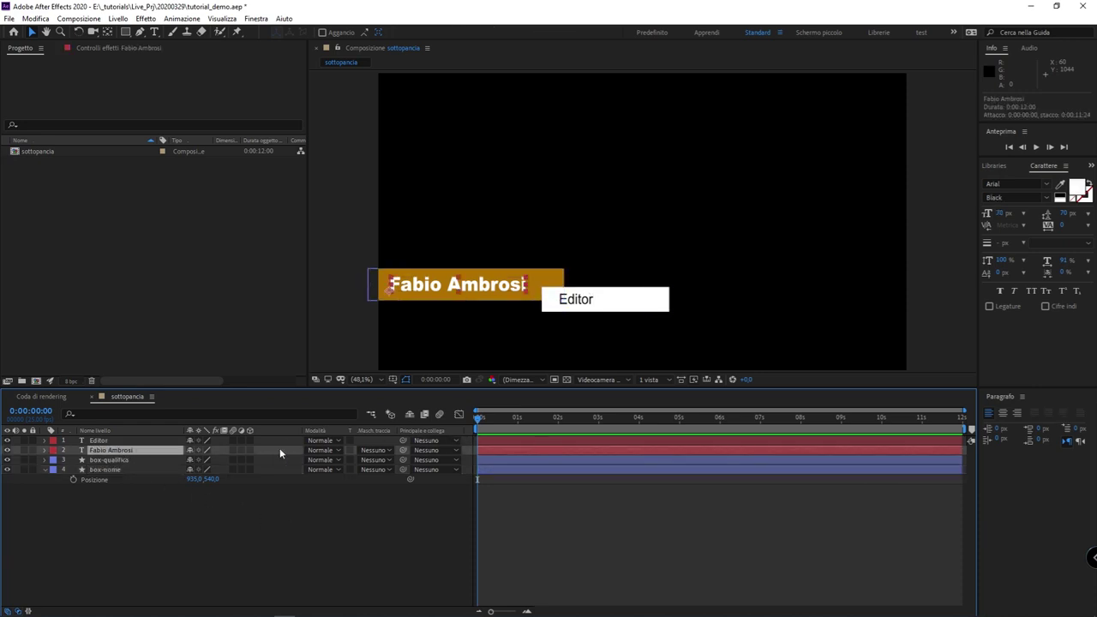
click(437, 450)
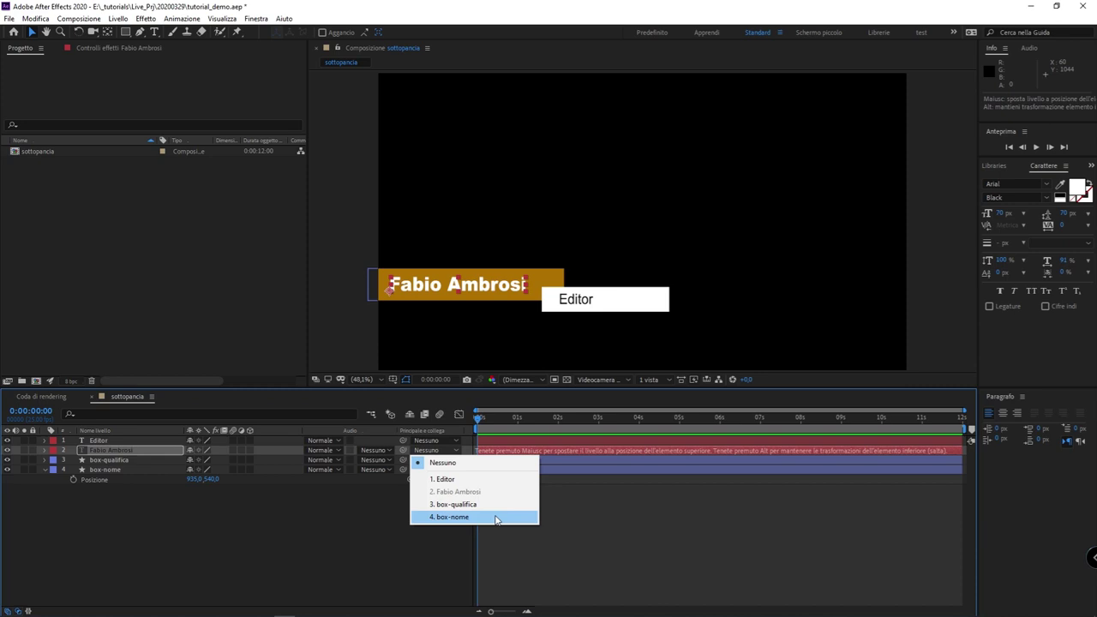
click(326, 508)
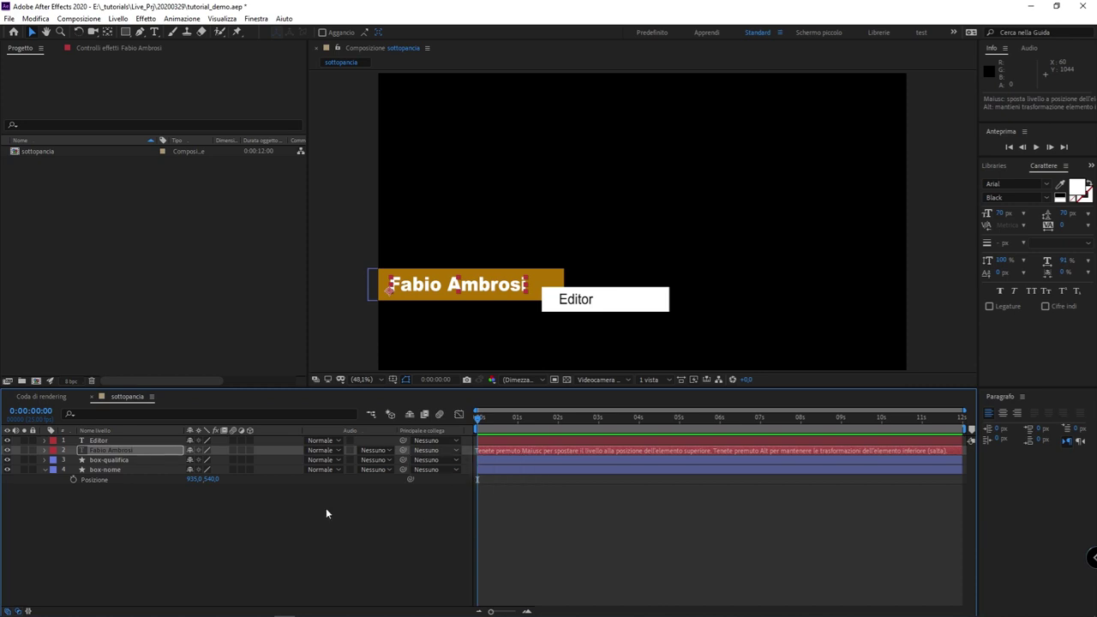
click(326, 508)
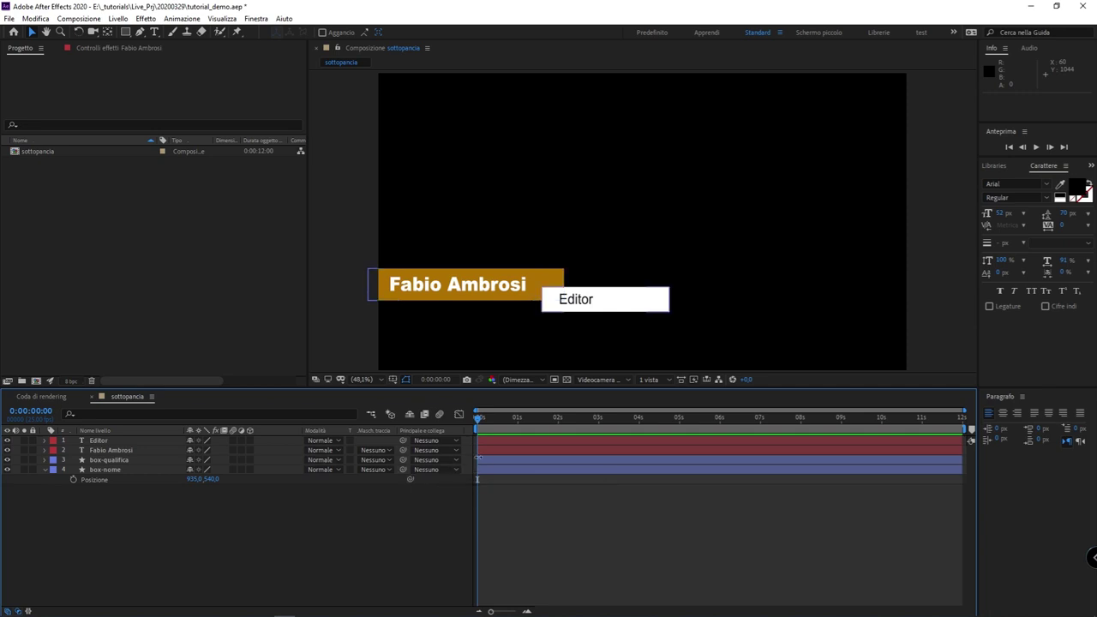
click(456, 450)
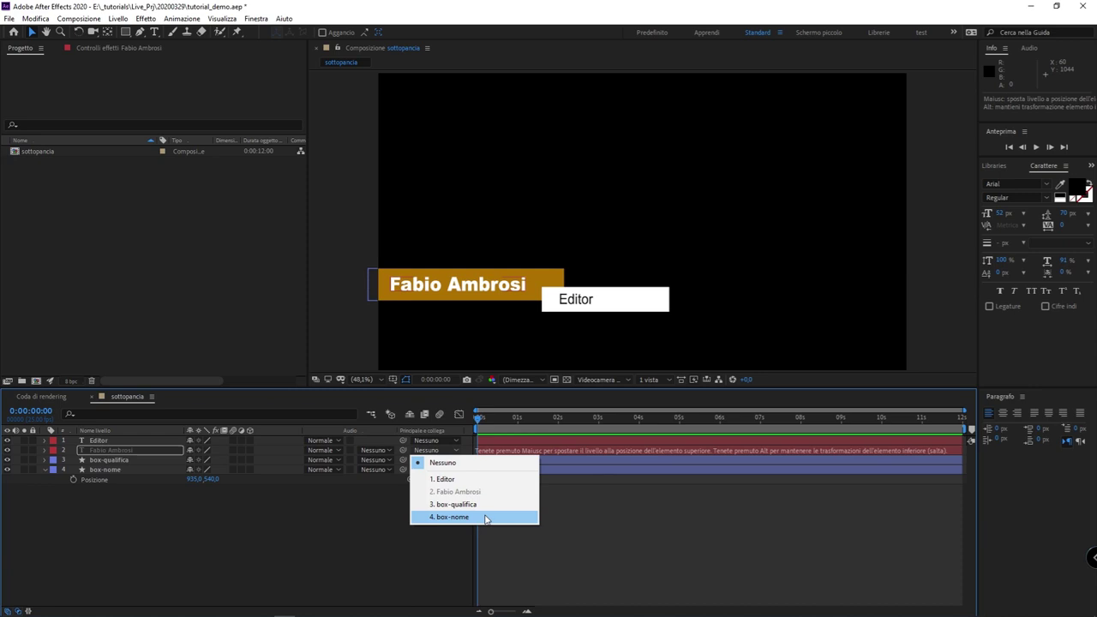
click(377, 500)
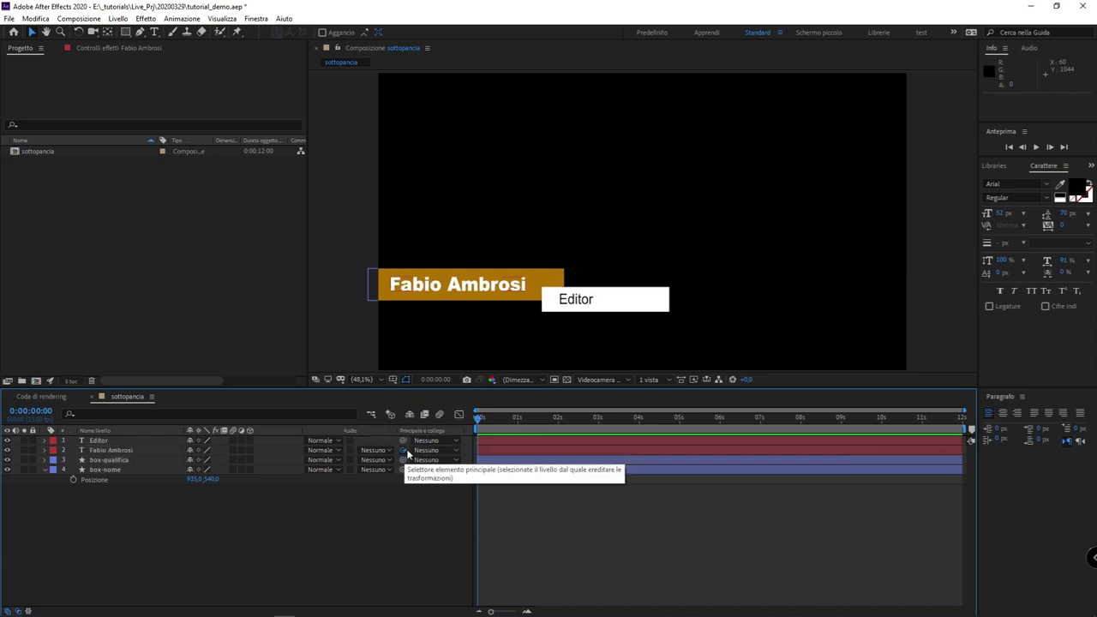
mouse_move(402, 450)
mouse_down()
mouse_move(114, 441)
mouse_move(125, 470)
mouse_up()
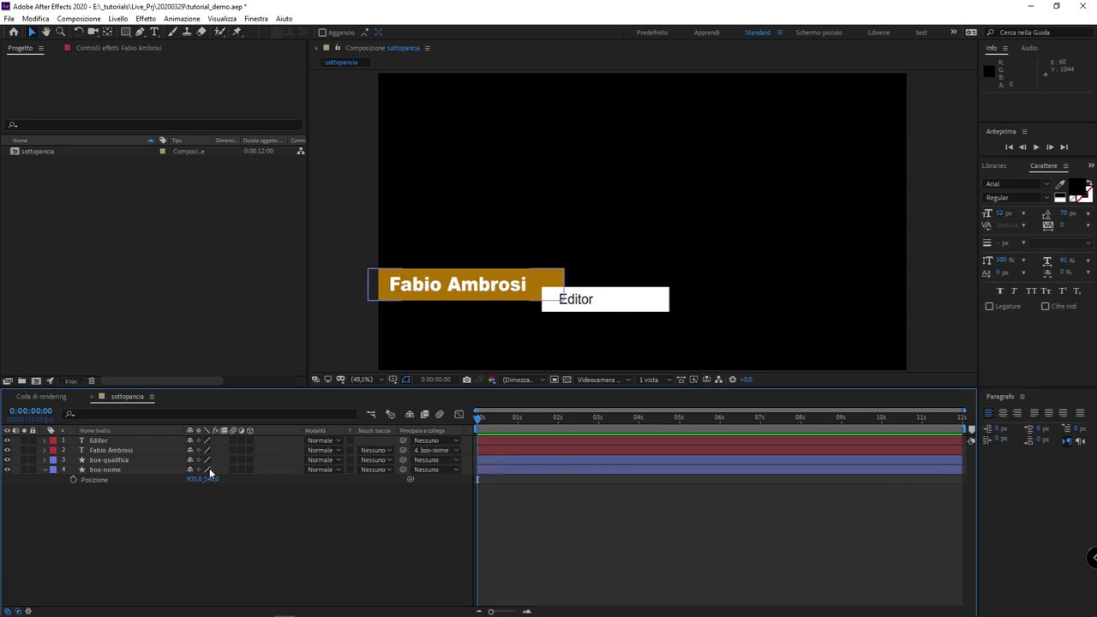
Test the link by moving box-nome vertically, then undo the move
drag(211, 479, 635, 306)
drag(377, 487, 402, 492)
drag(635, 303, 635, 237)
key(ctrl+z)
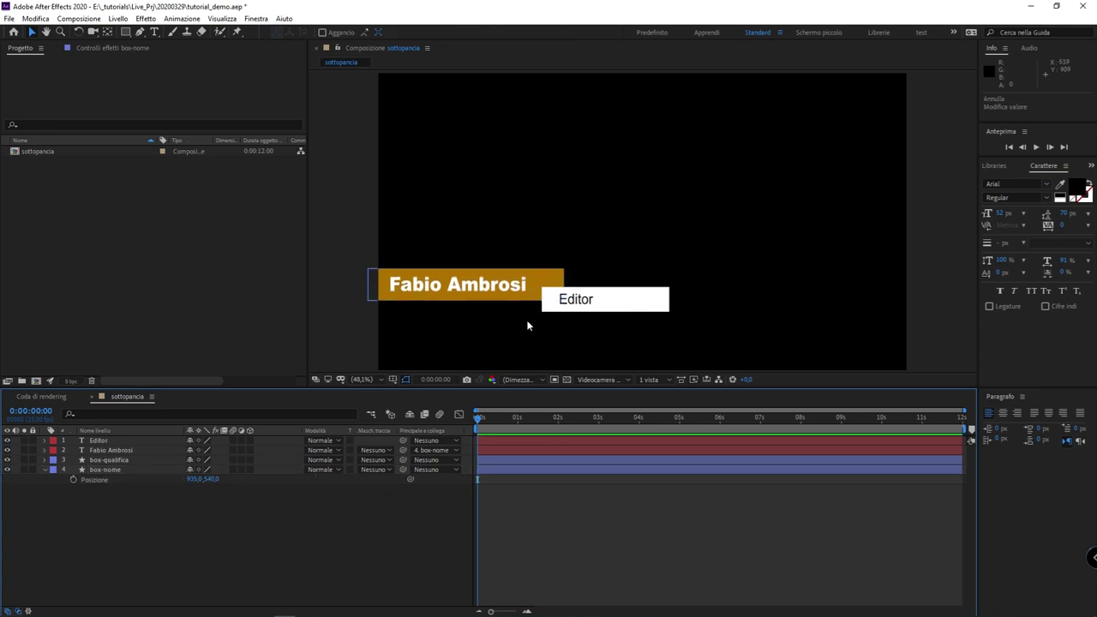
Set the Editor text layer's Parent to 3. box-qualifica
double_click(100, 441)
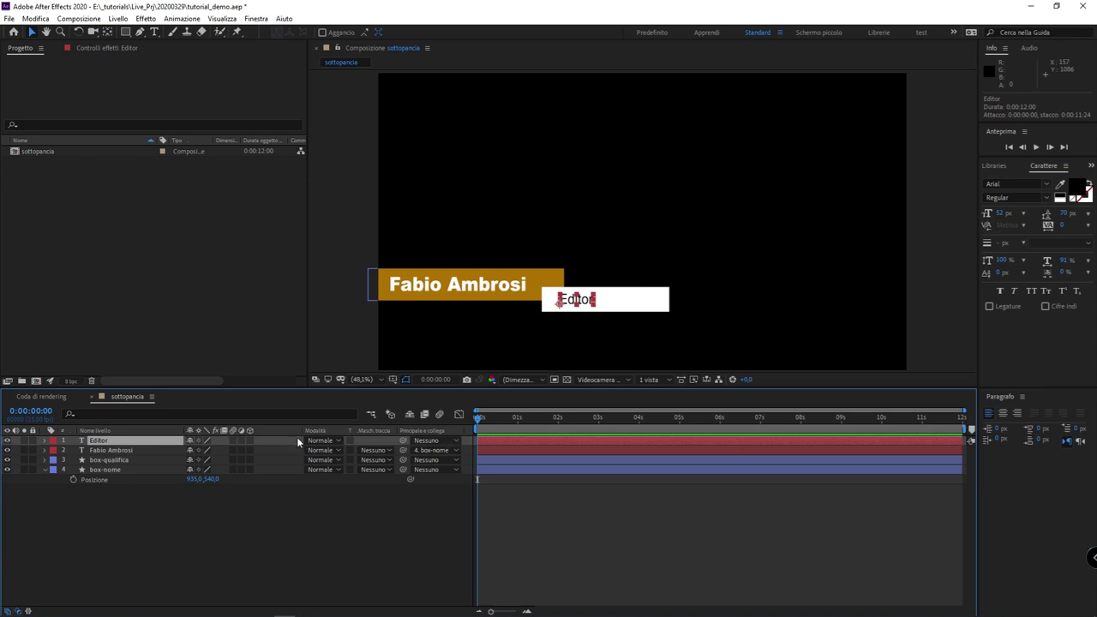
click(433, 441)
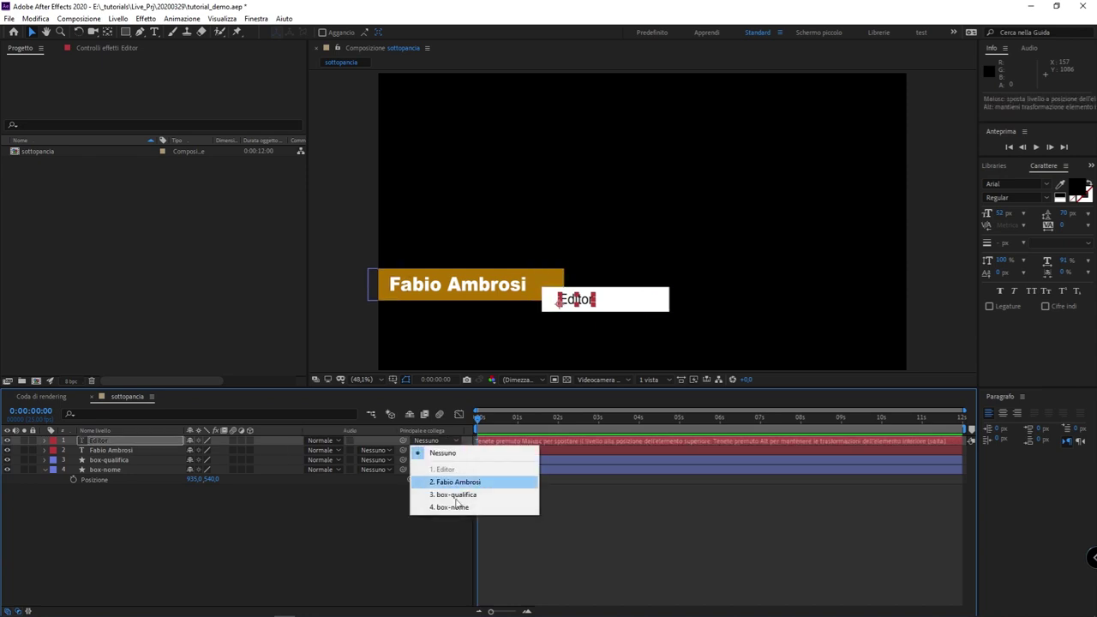
click(488, 495)
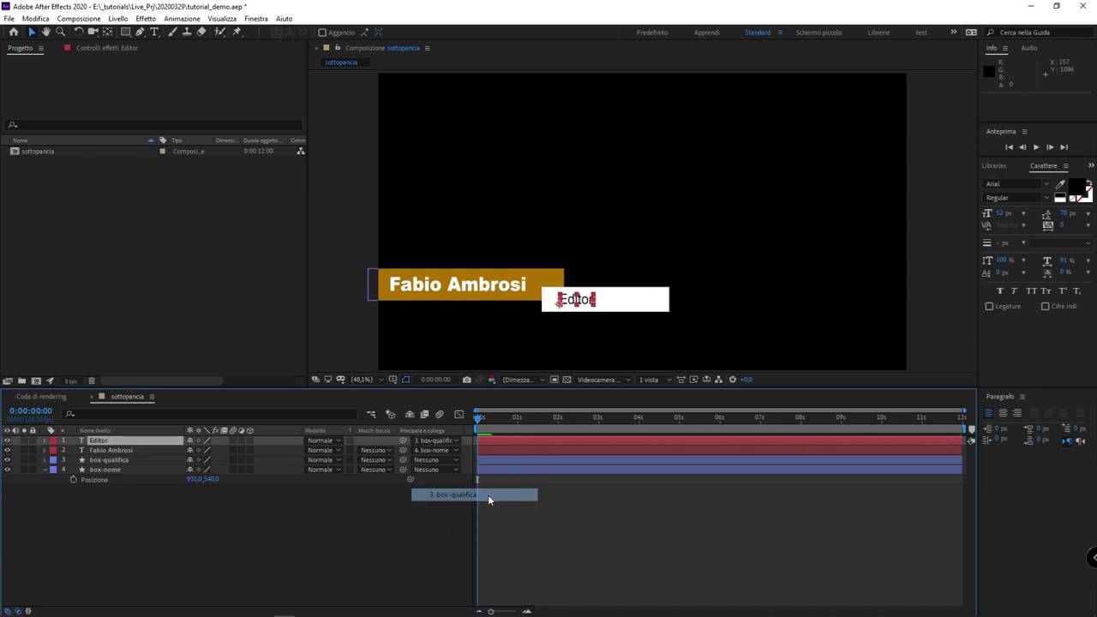
Show box-qualifica's Position and scrub X to 1437.7, keeping Y at 602.3
click(110, 451)
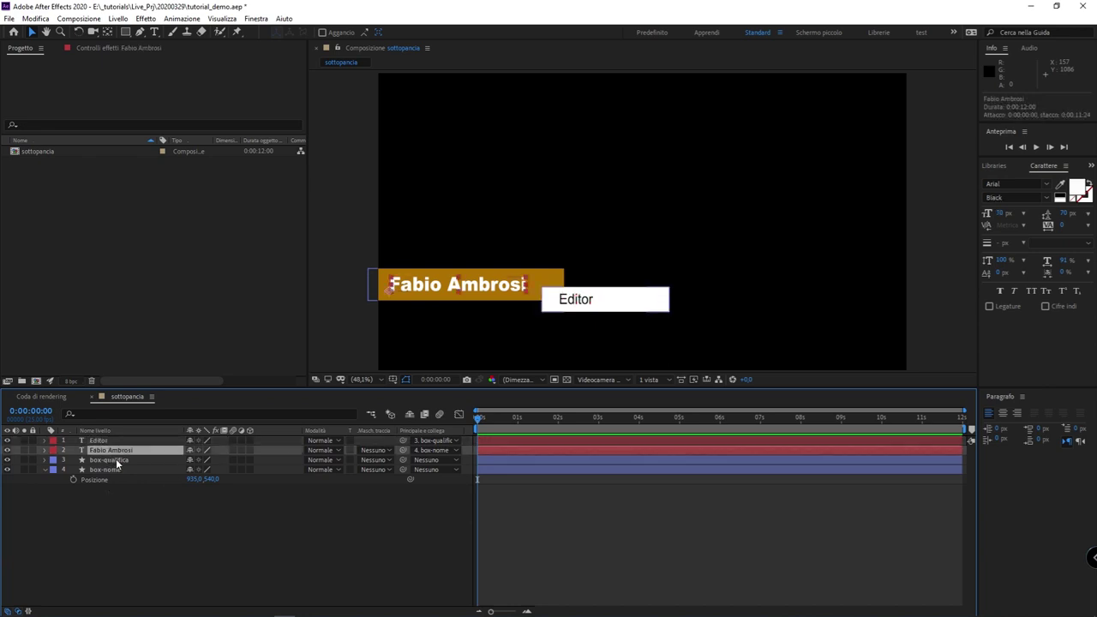
click(119, 461)
key(p)
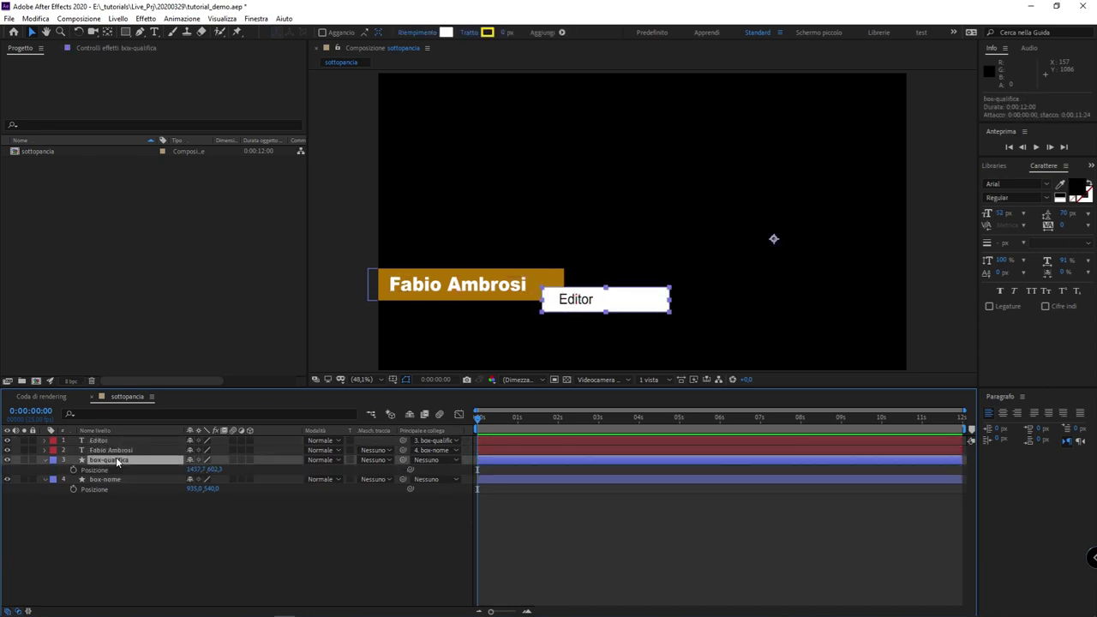
drag(197, 470, 142, 520)
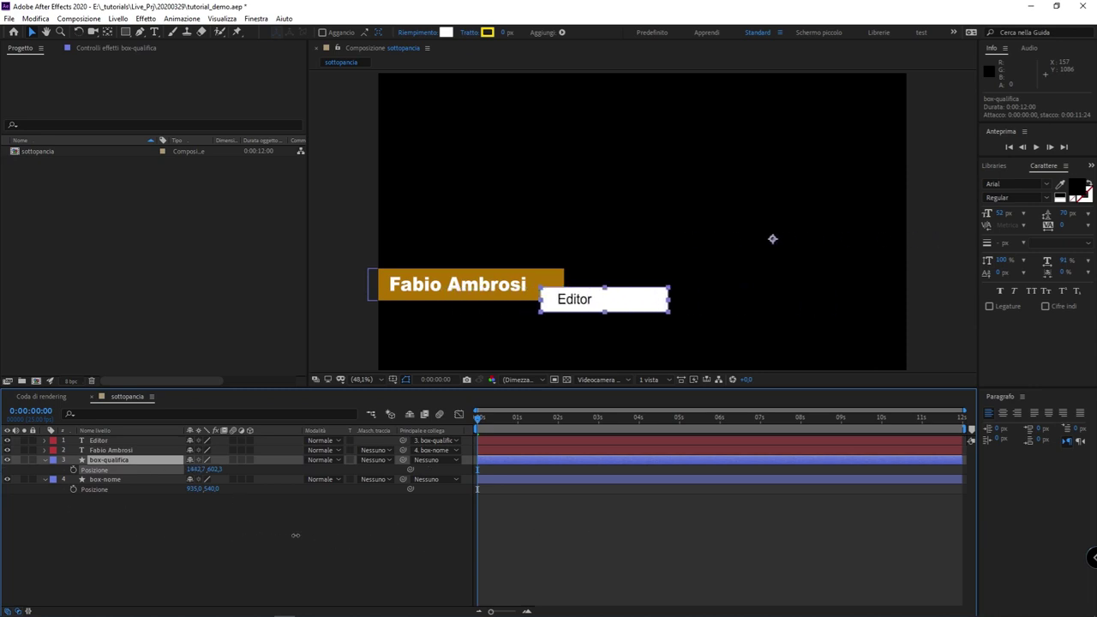
drag(143, 519, 287, 581)
click(363, 545)
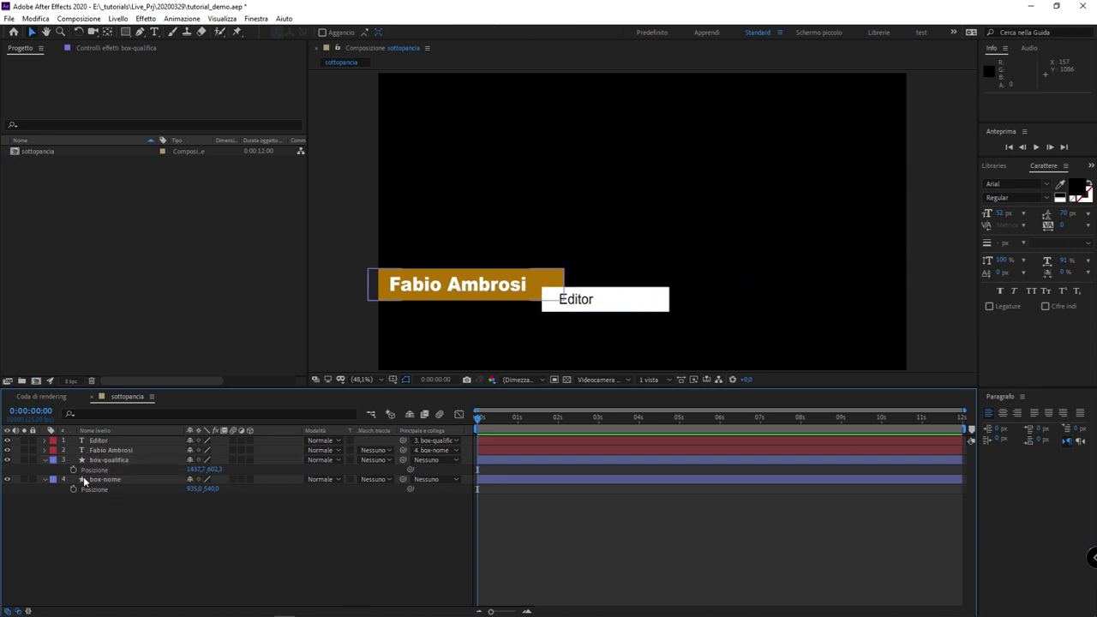
click(110, 459)
click(112, 480)
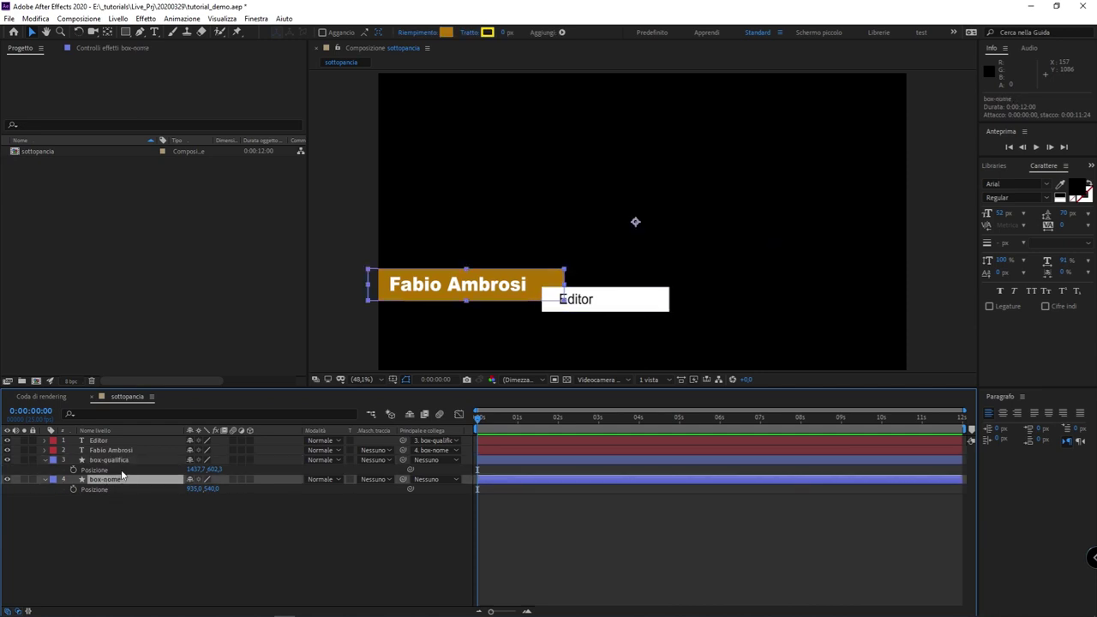
click(116, 458)
click(112, 450)
click(110, 441)
click(114, 449)
click(120, 460)
click(372, 561)
click(511, 417)
drag(526, 425, 515, 425)
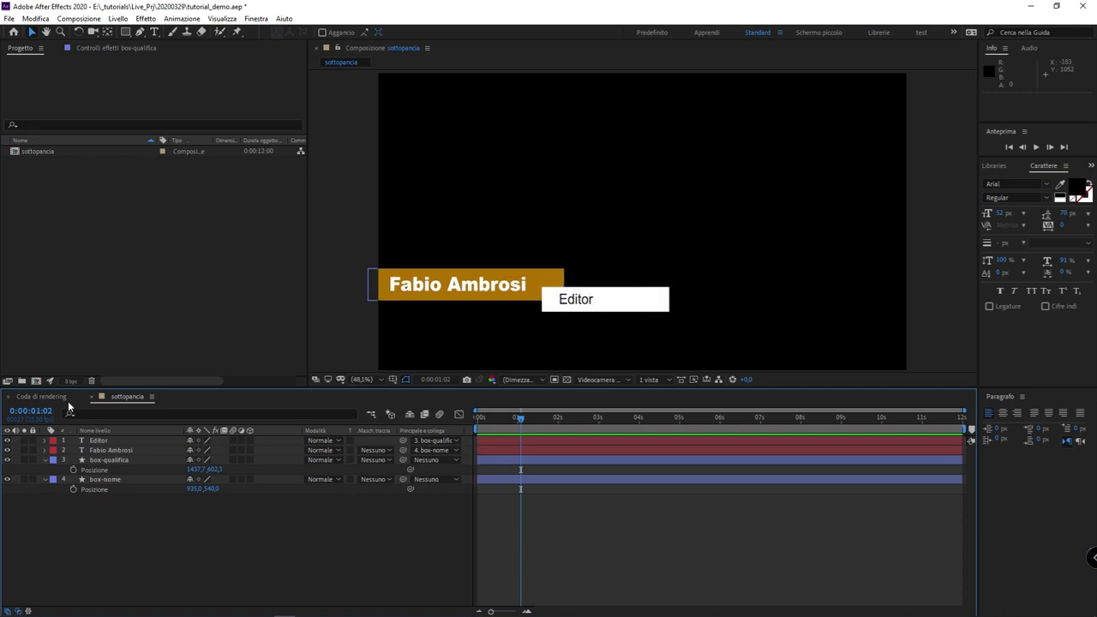
Enter 0:00:02:00 in the current-time field to put the playhead at 2 seconds
click(45, 411)
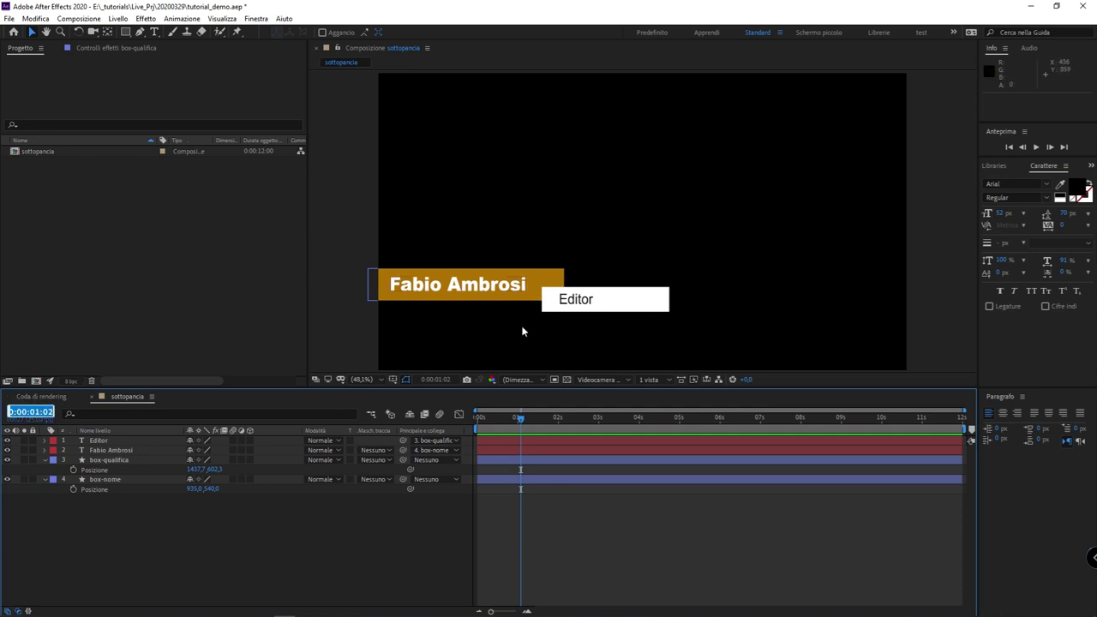
click(47, 410)
key(BackSpace)
key(BackSpace)
text(00)
key(Return)
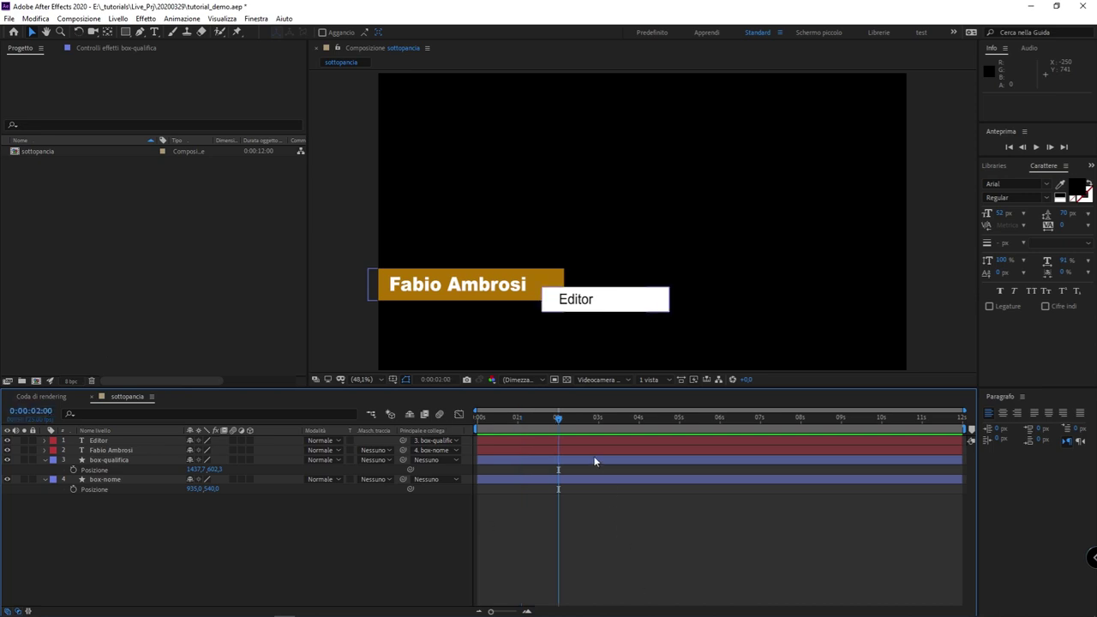
Set Position keyframes for box-nome and box-qualifica at 2 s, then go to 1:12
click(73, 488)
click(73, 470)
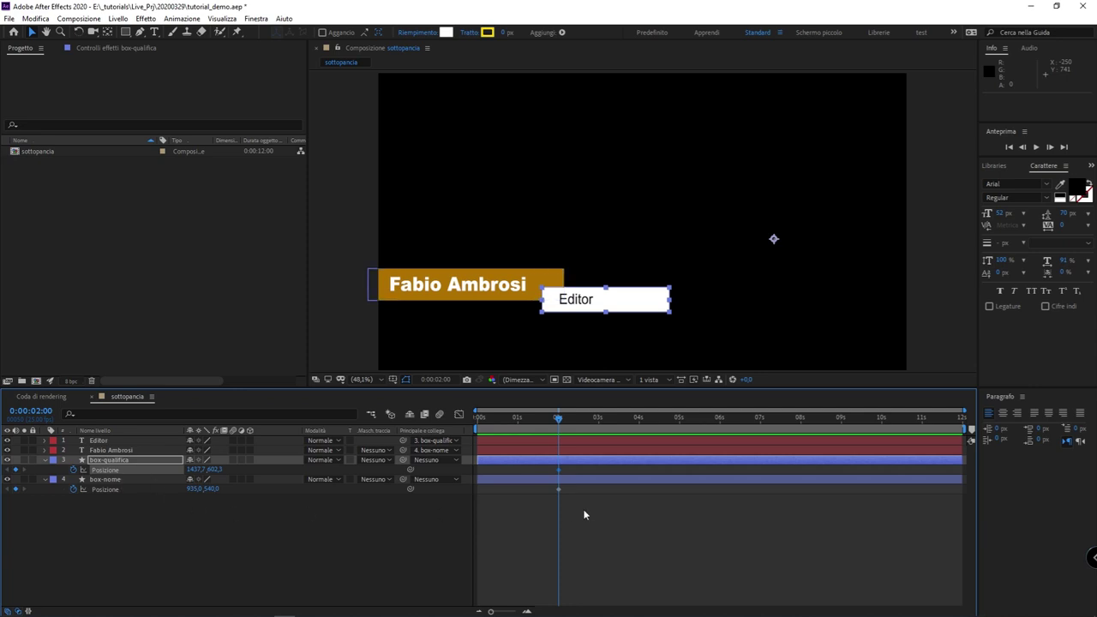
click(537, 423)
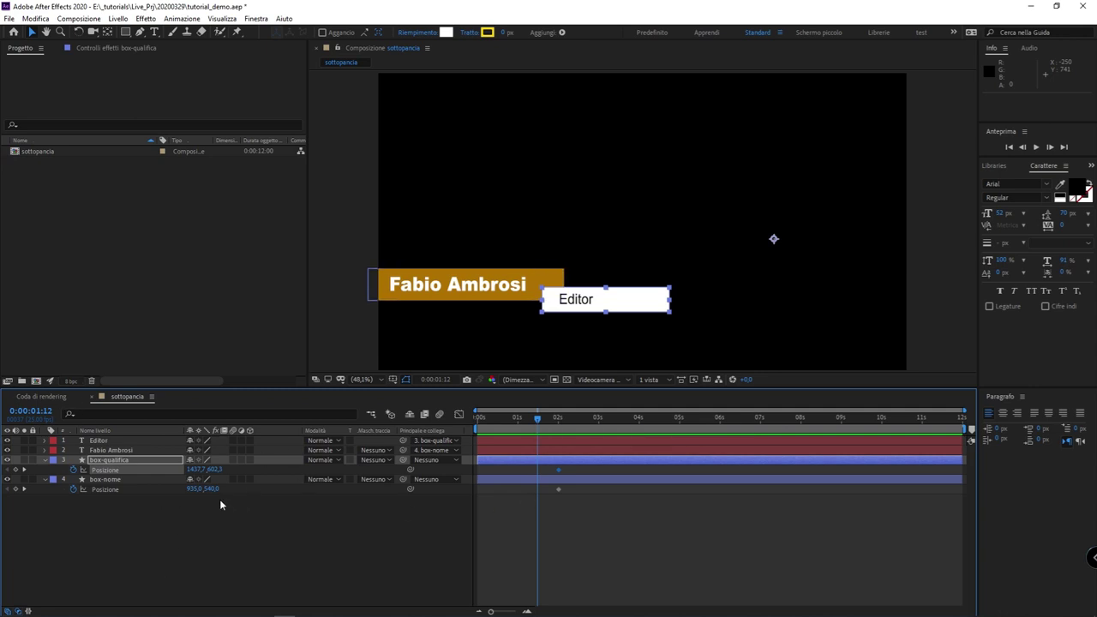
At 1:12, push the Editor box down to Y 1094.3 and the name box left to X 239
drag(196, 471, 230, 483)
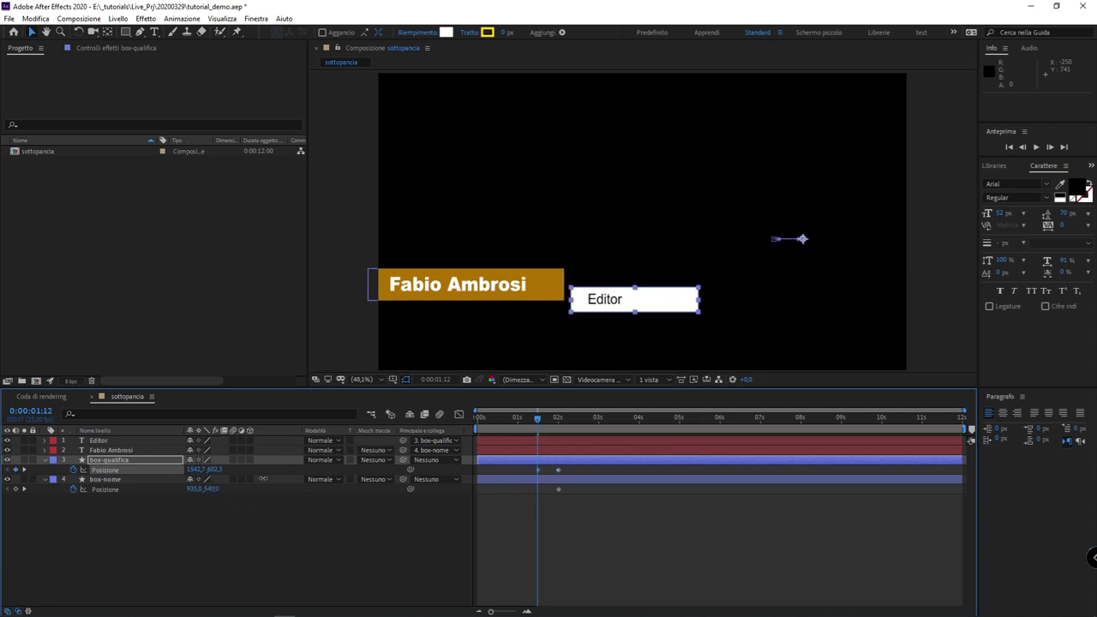
key(ctrl+z)
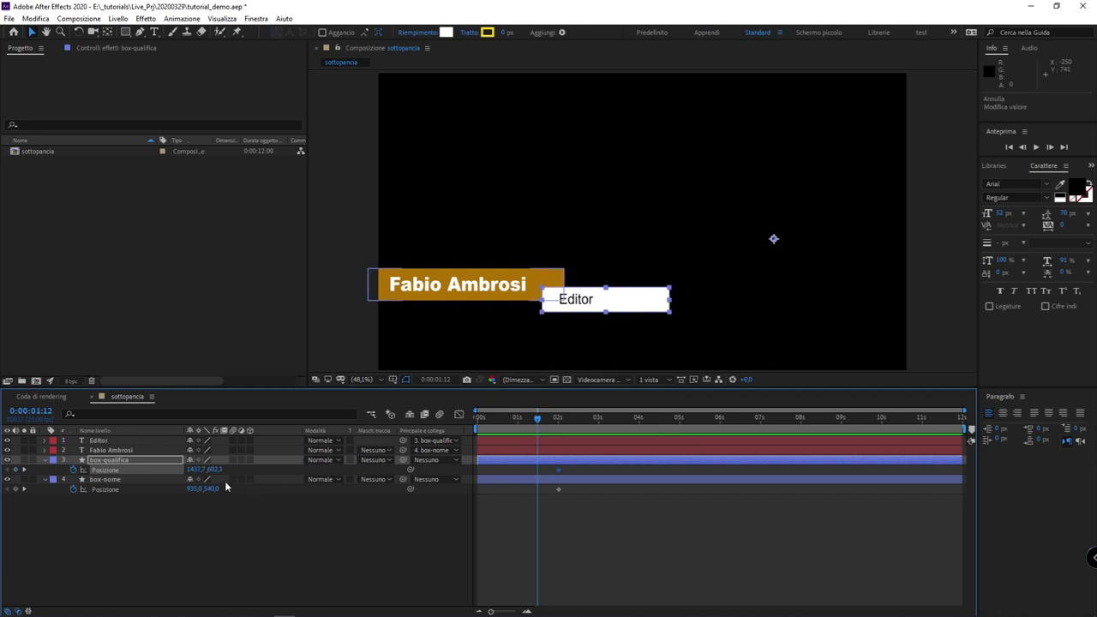
drag(214, 470, 468, 497)
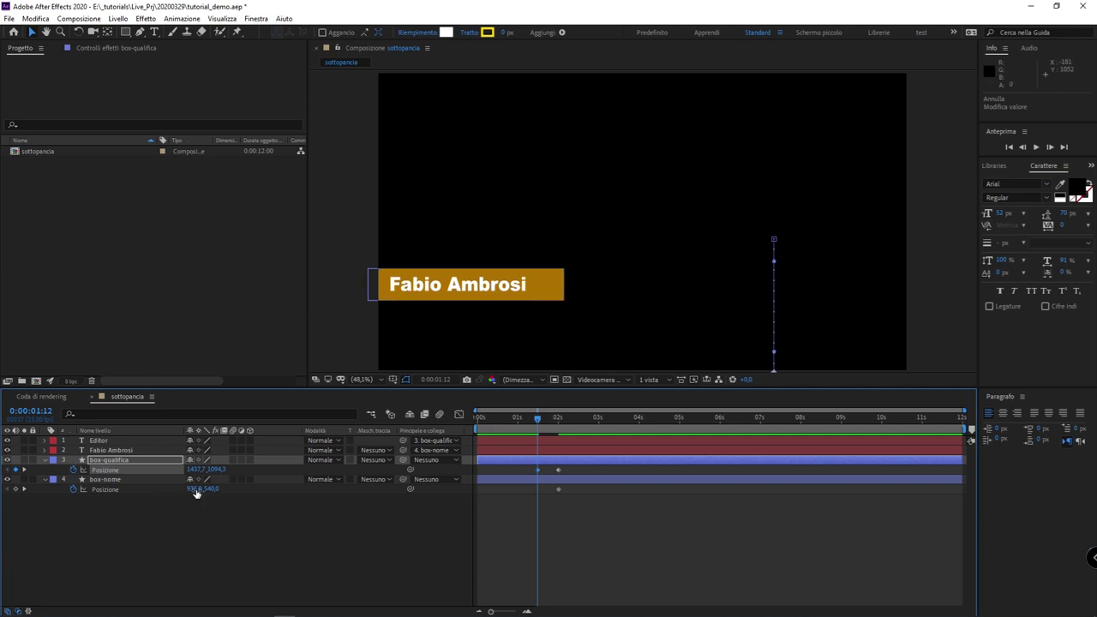
drag(195, 489, 299, 545)
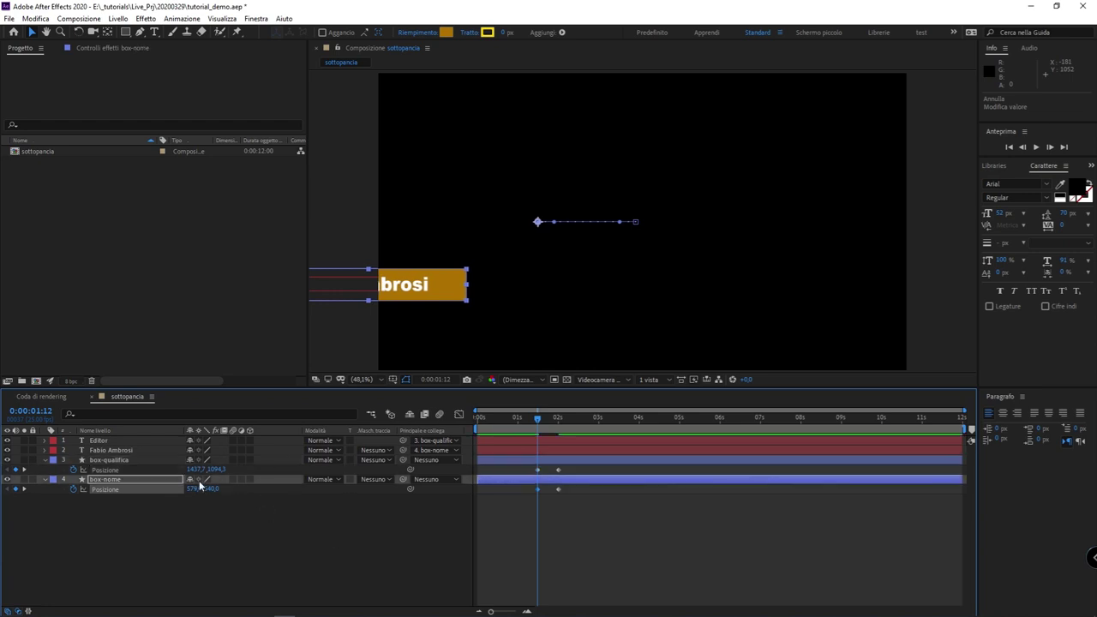
drag(199, 486, 430, 284)
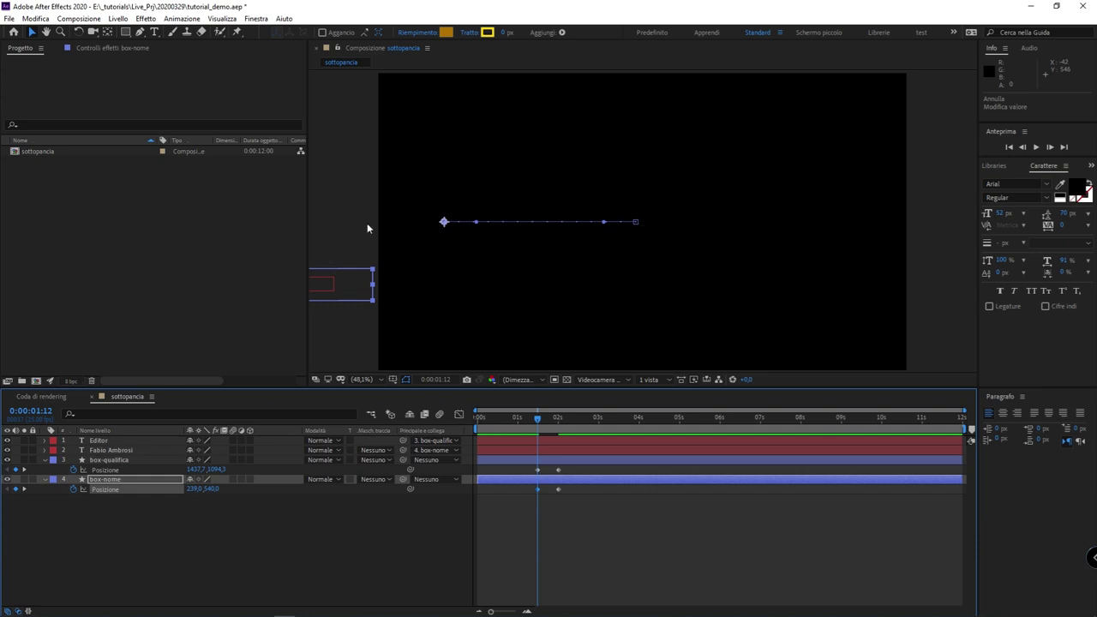
drag(538, 416, 443, 429)
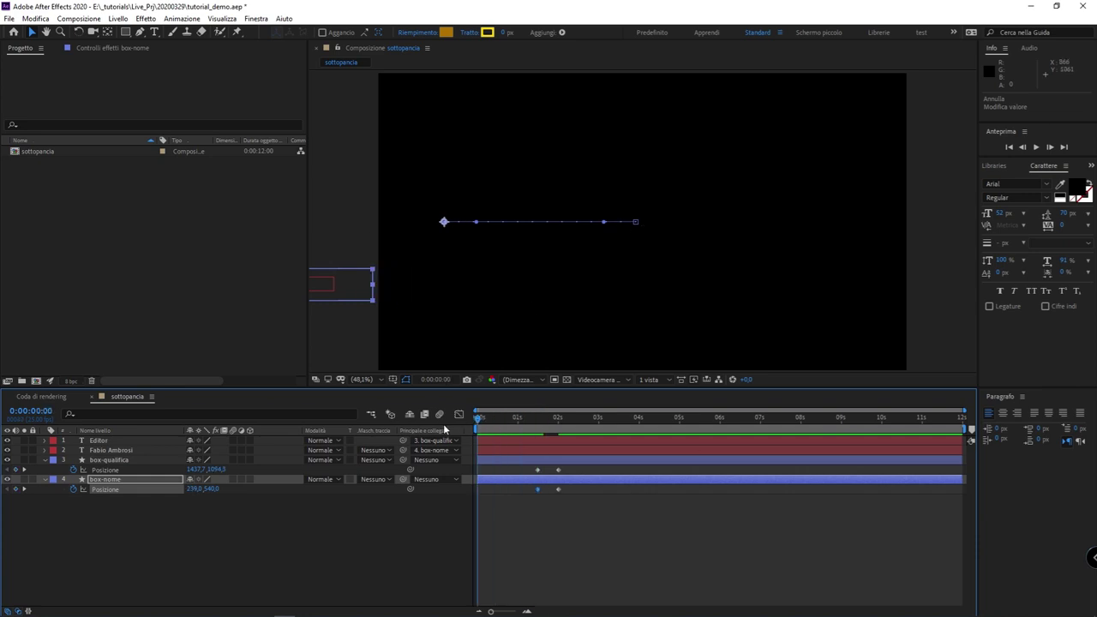
Preview the slide-in and shift box-nome's Position keyframes slightly earlier
key(space)
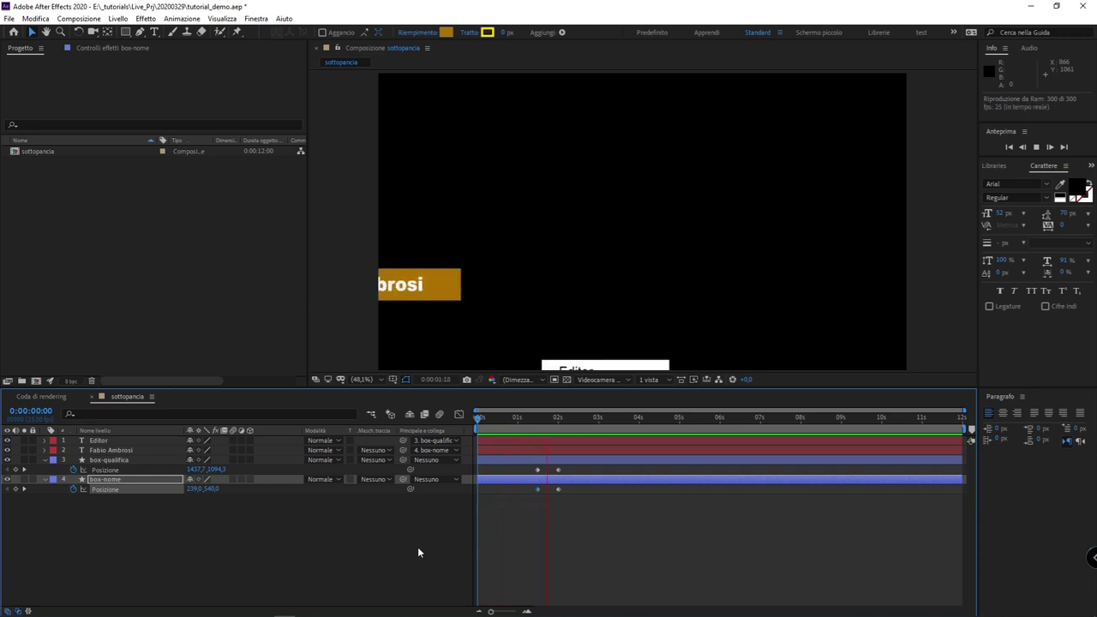
key(space)
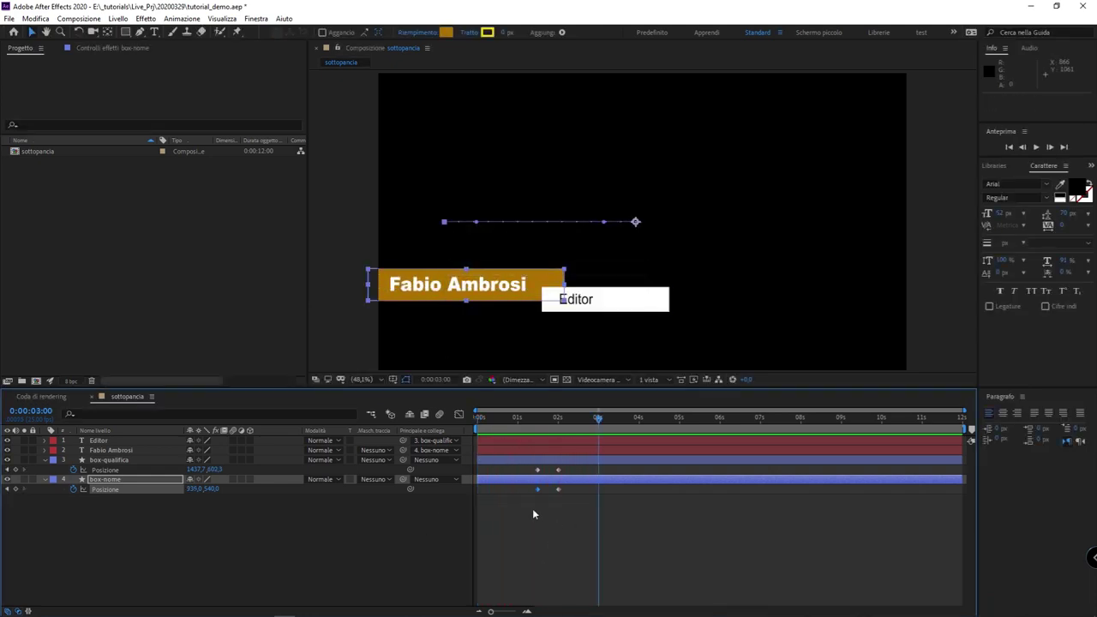
drag(532, 508, 579, 469)
mouse_move(576, 513)
mouse_down()
mouse_move(529, 484)
mouse_move(549, 496)
mouse_move(537, 502)
mouse_up()
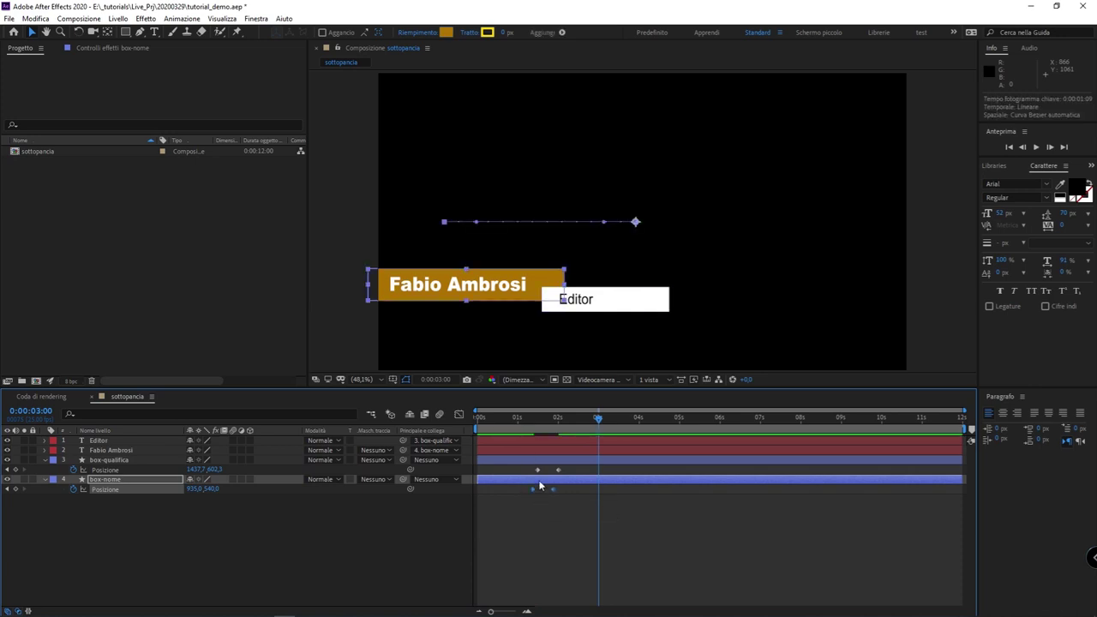
drag(533, 427, 521, 425)
key(space)
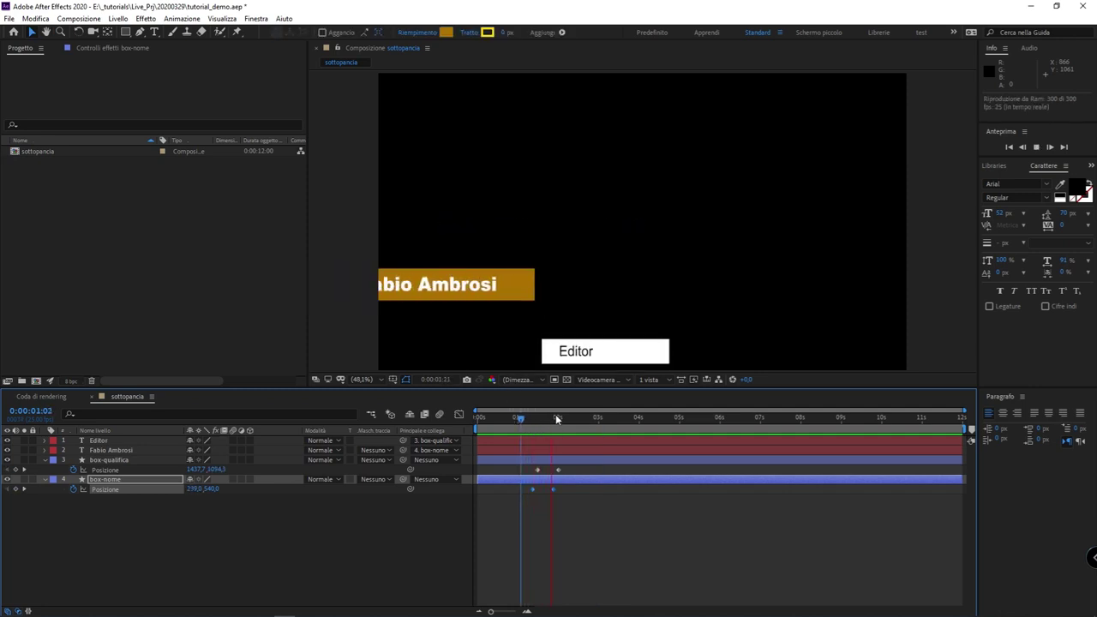
Move box-qualifica's end Position keyframe to 0:00:01:24, previewing to check the timing
click(558, 470)
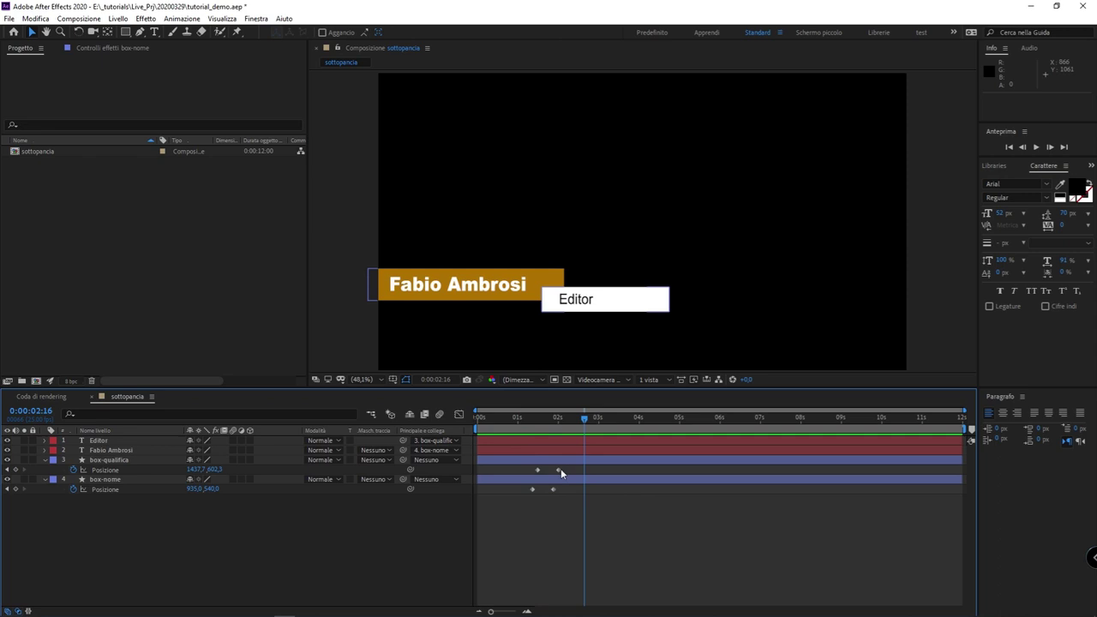
drag(558, 470, 541, 469)
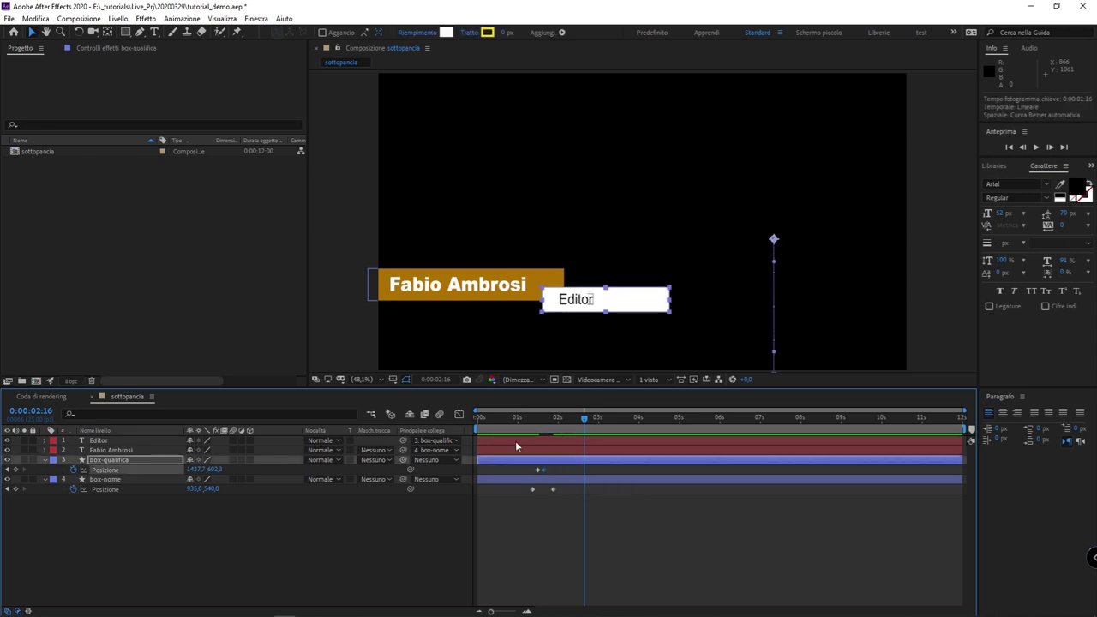
click(509, 419)
key(space)
key(space)
click(550, 471)
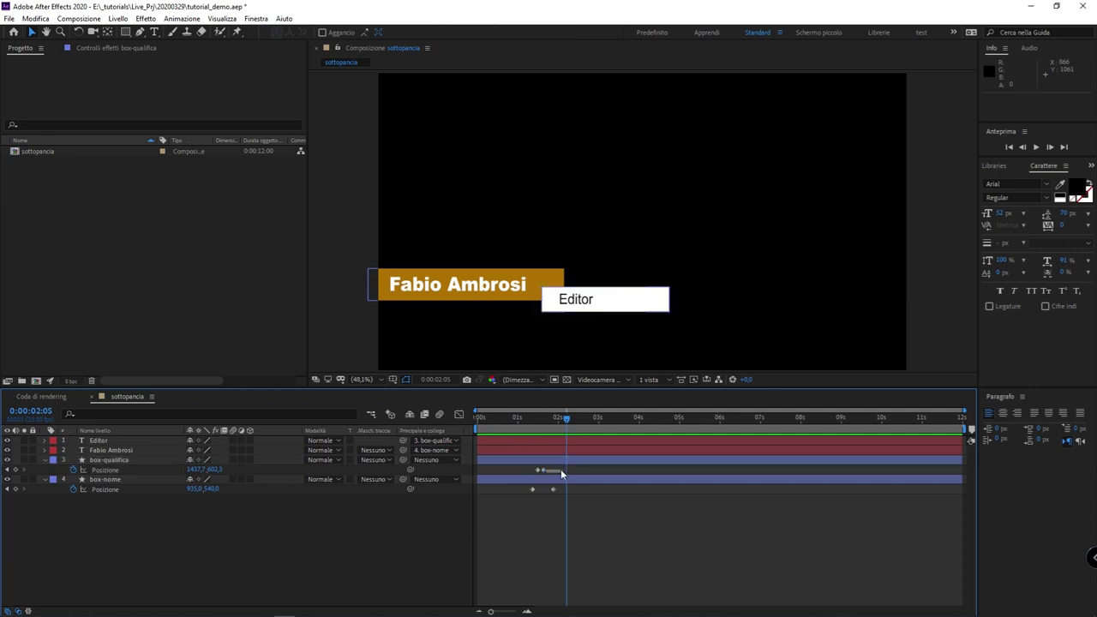
click(543, 469)
drag(543, 469, 568, 469)
key(space)
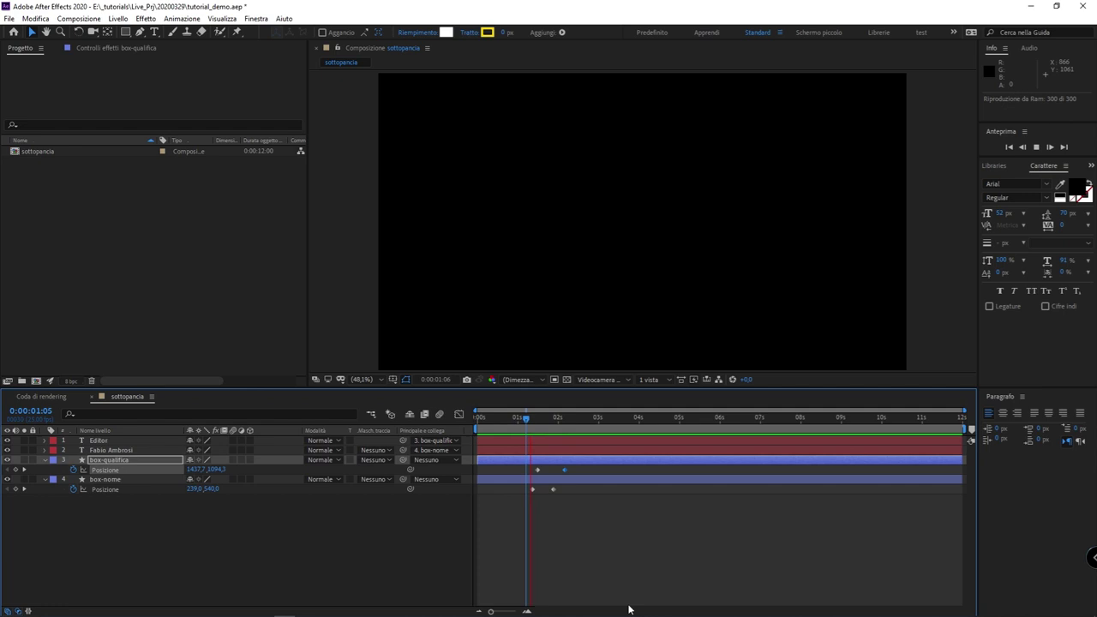
key(space)
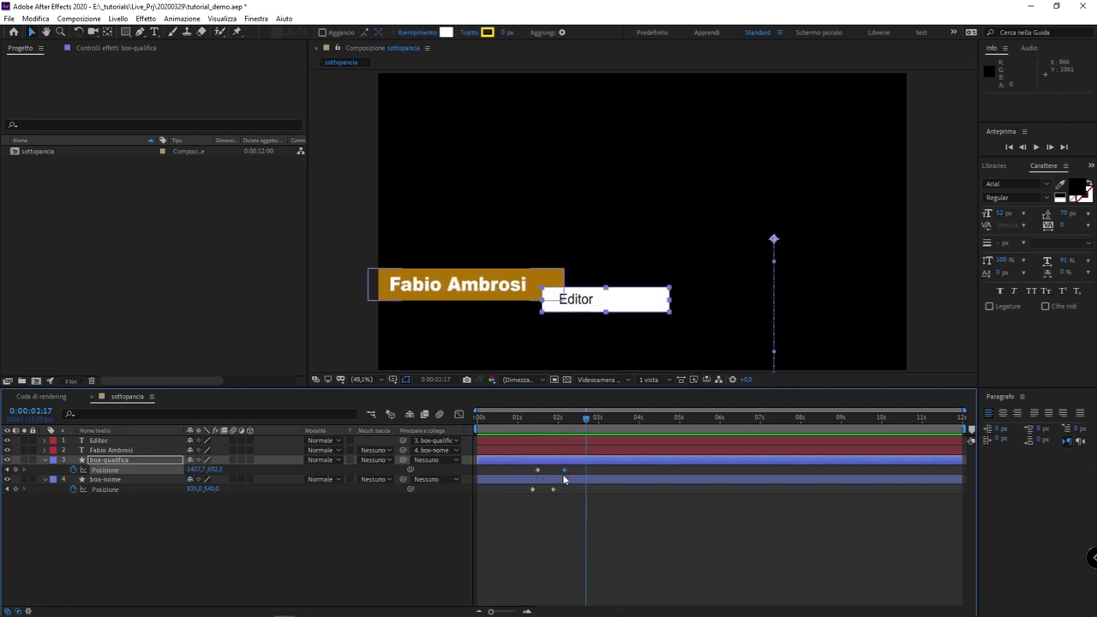
drag(565, 470, 551, 470)
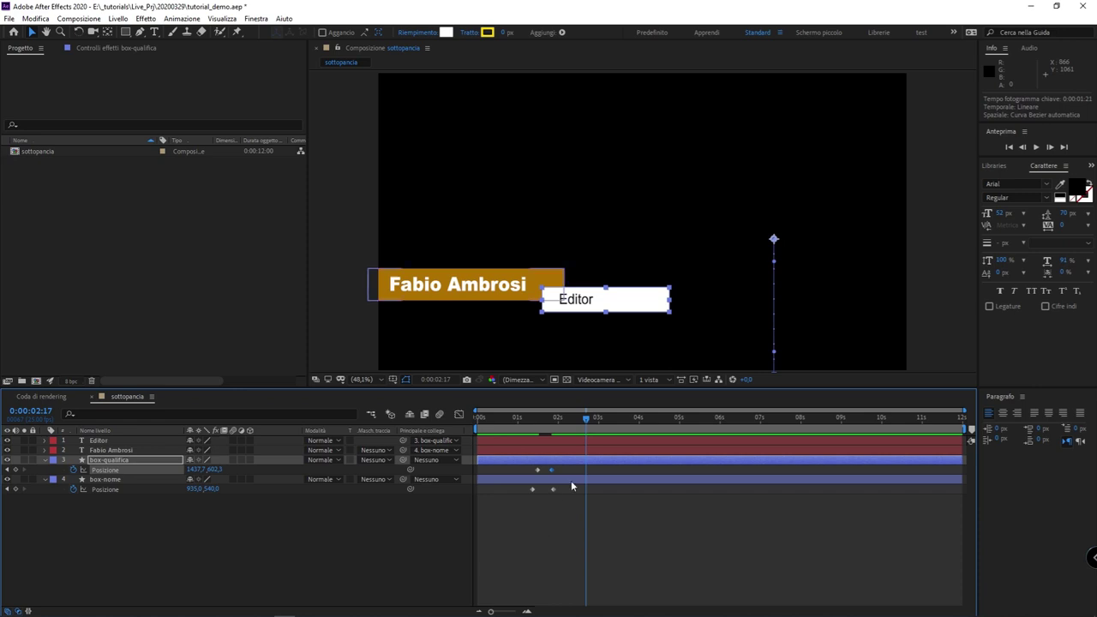
mouse_move(532, 418)
mouse_down()
mouse_move(531, 436)
mouse_move(904, 420)
mouse_move(901, 428)
mouse_up()
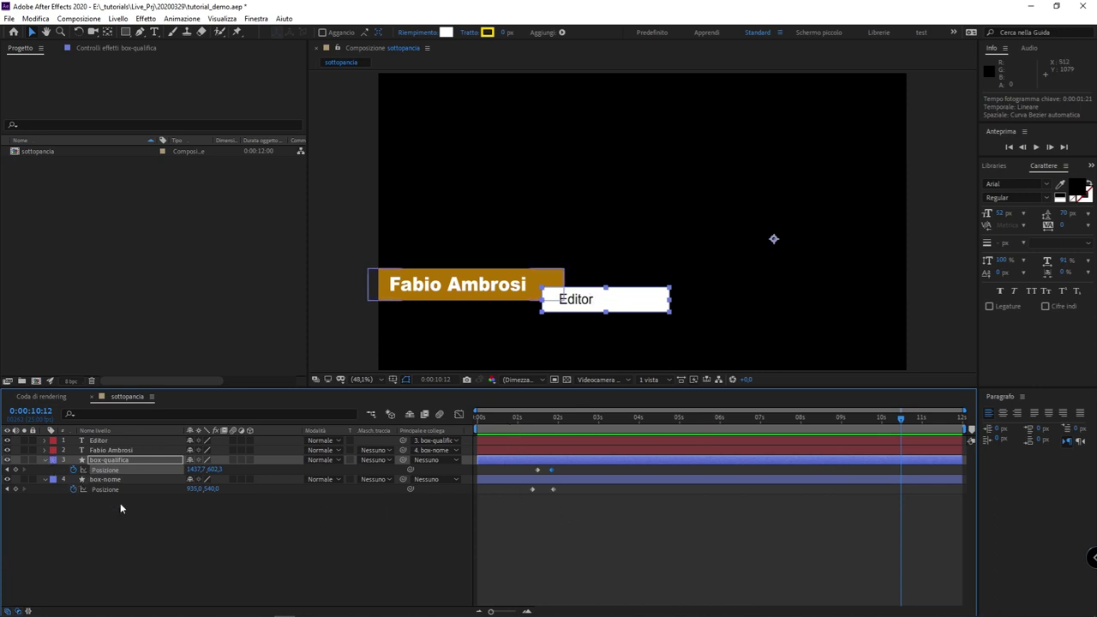
click(15, 470)
click(13, 489)
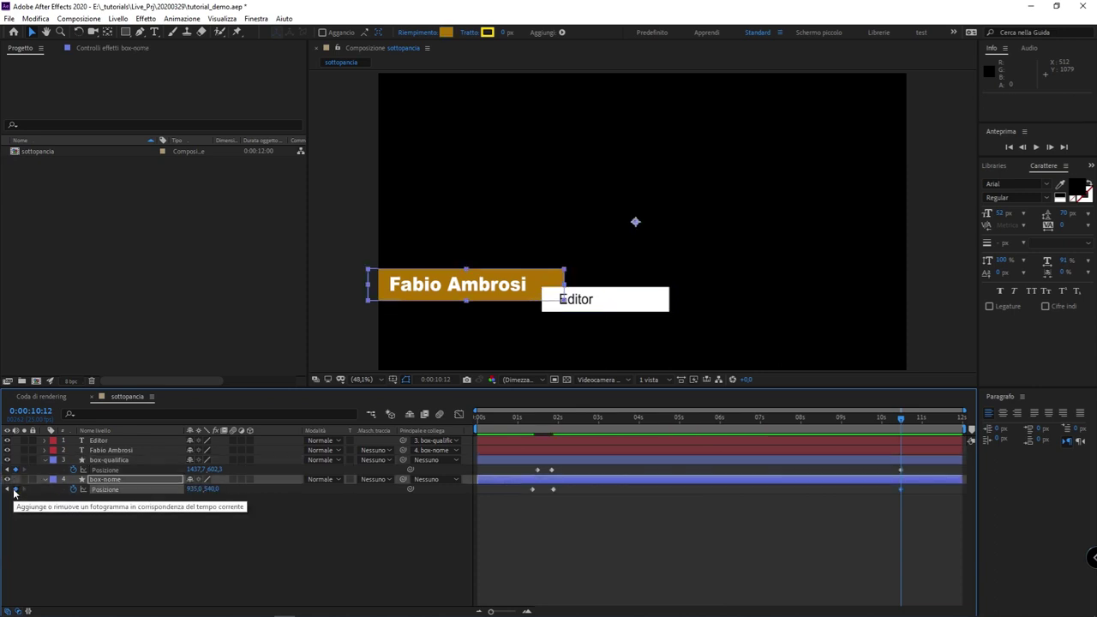
drag(899, 419, 913, 419)
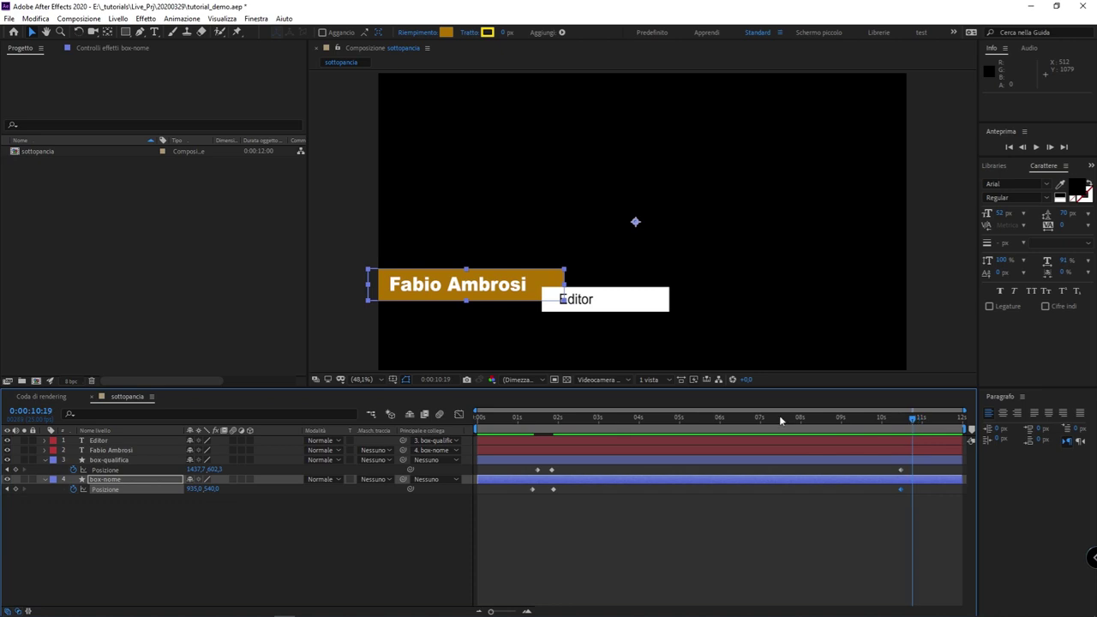
drag(211, 489, 265, 486)
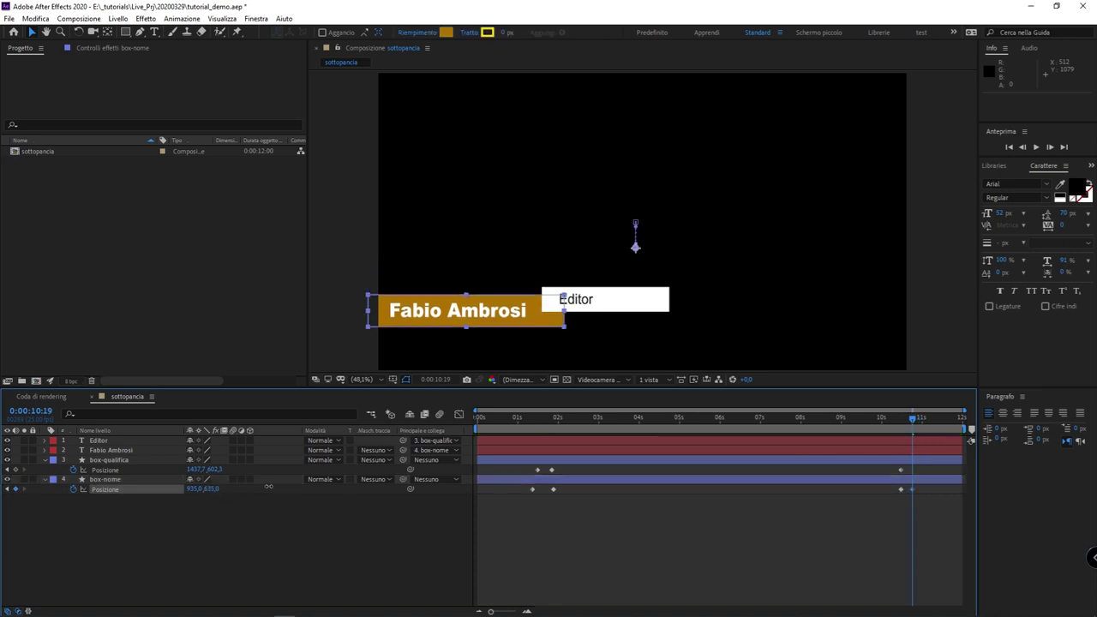
key(ctrl+z)
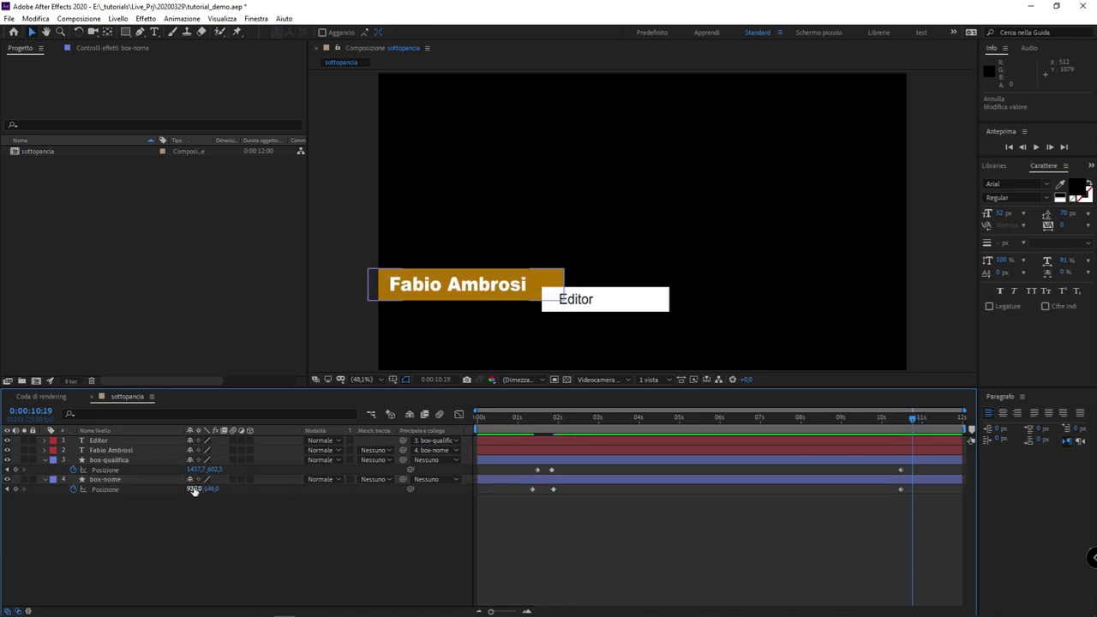
drag(194, 491, 18, 490)
drag(202, 488, 257, 469)
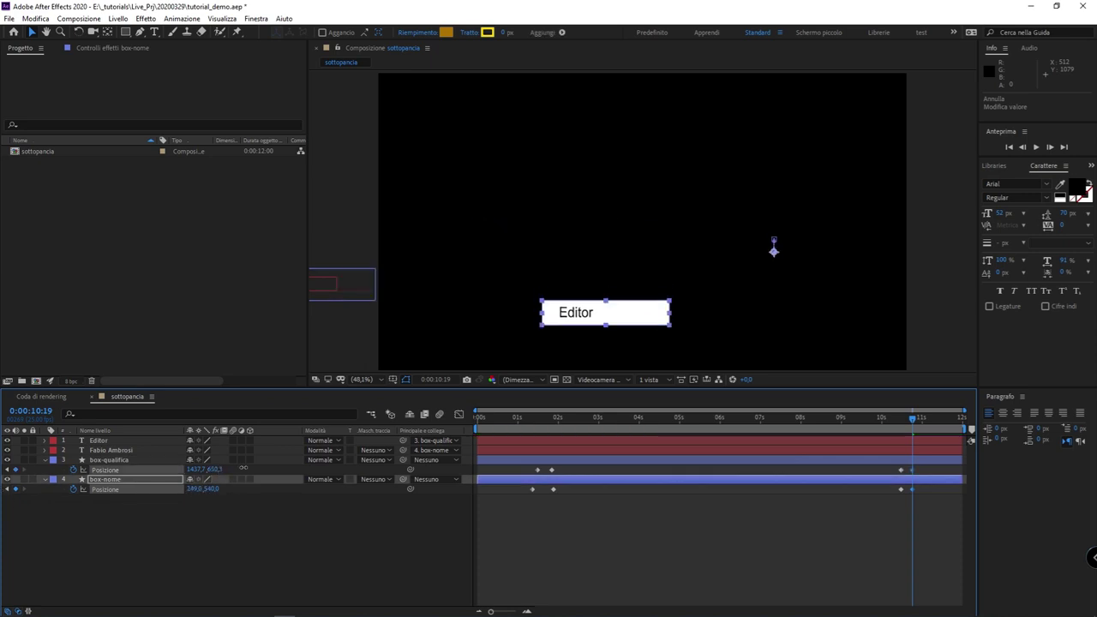
click(897, 418)
key(space)
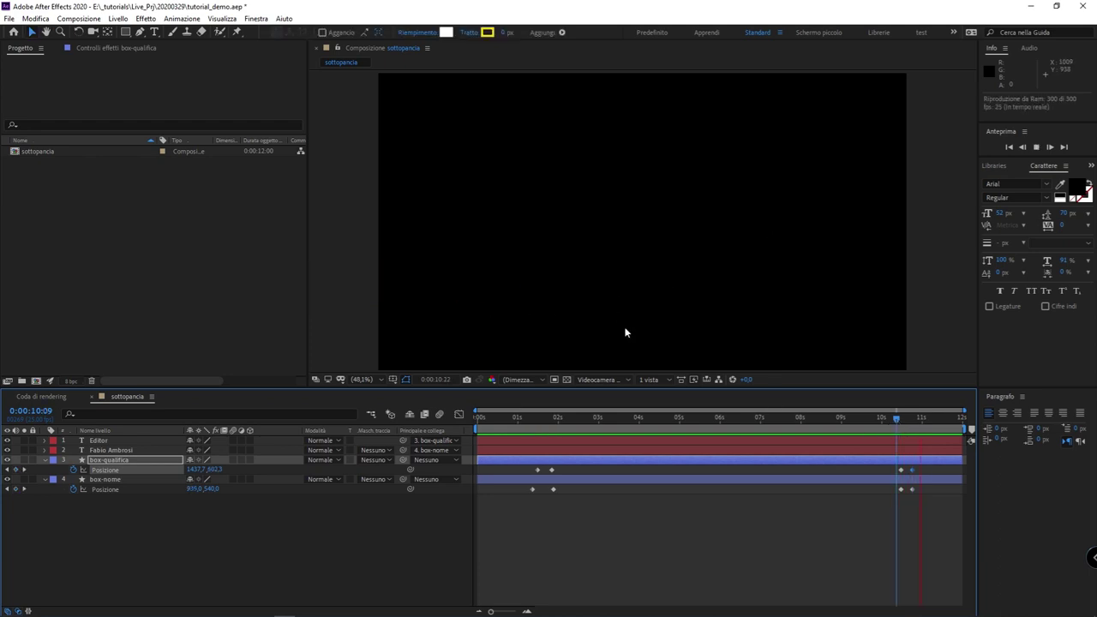
click(900, 420)
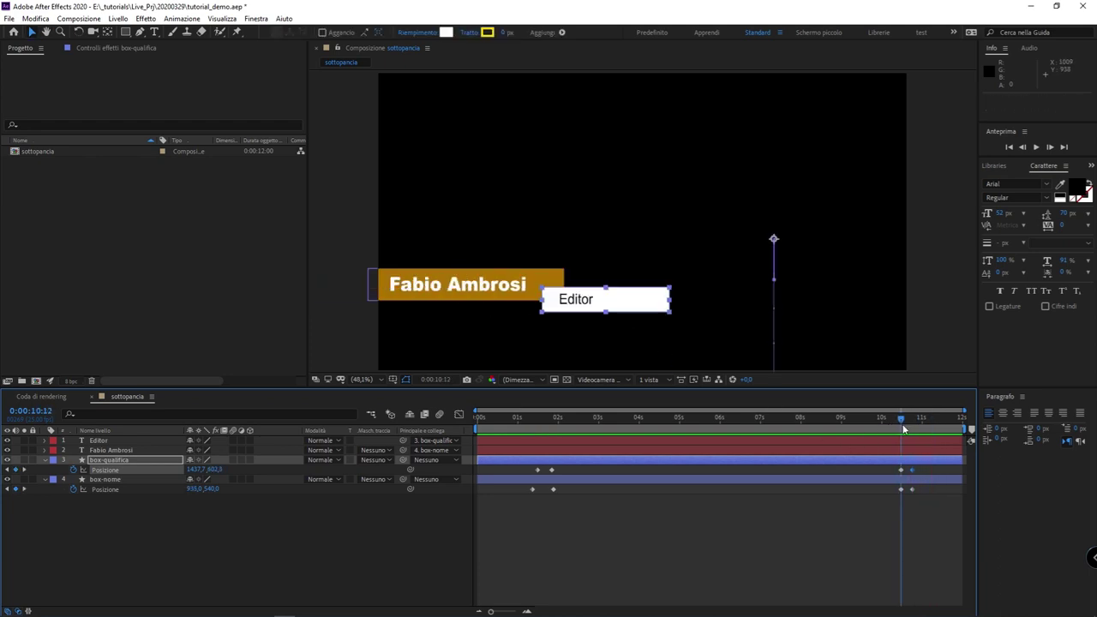
key(ctrl+z)
key(ctrl+z)
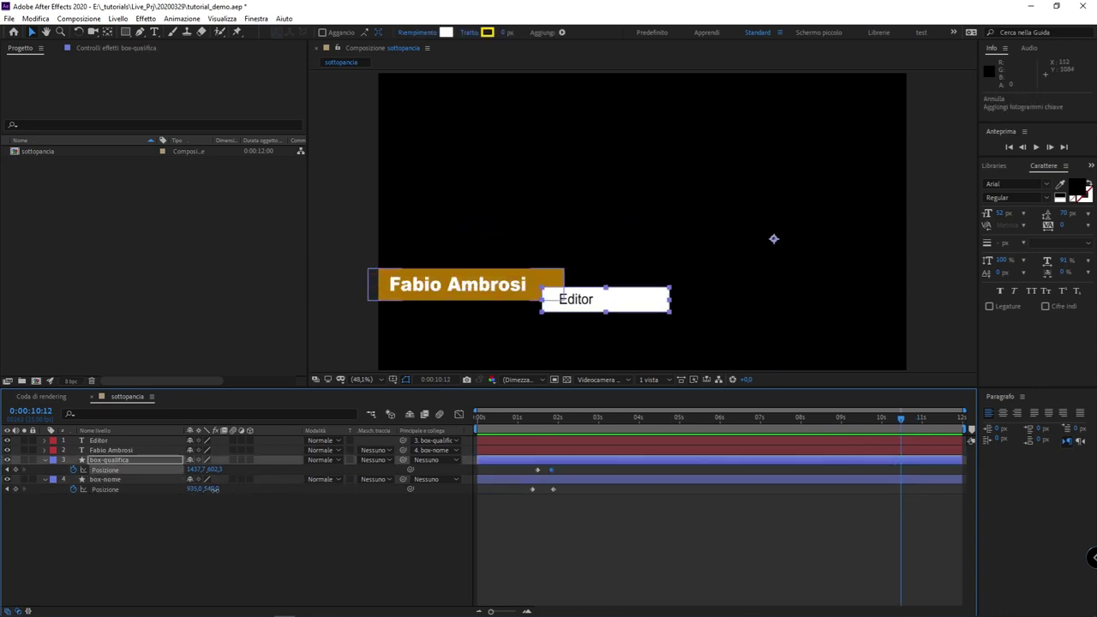
drag(212, 489, 942, 479)
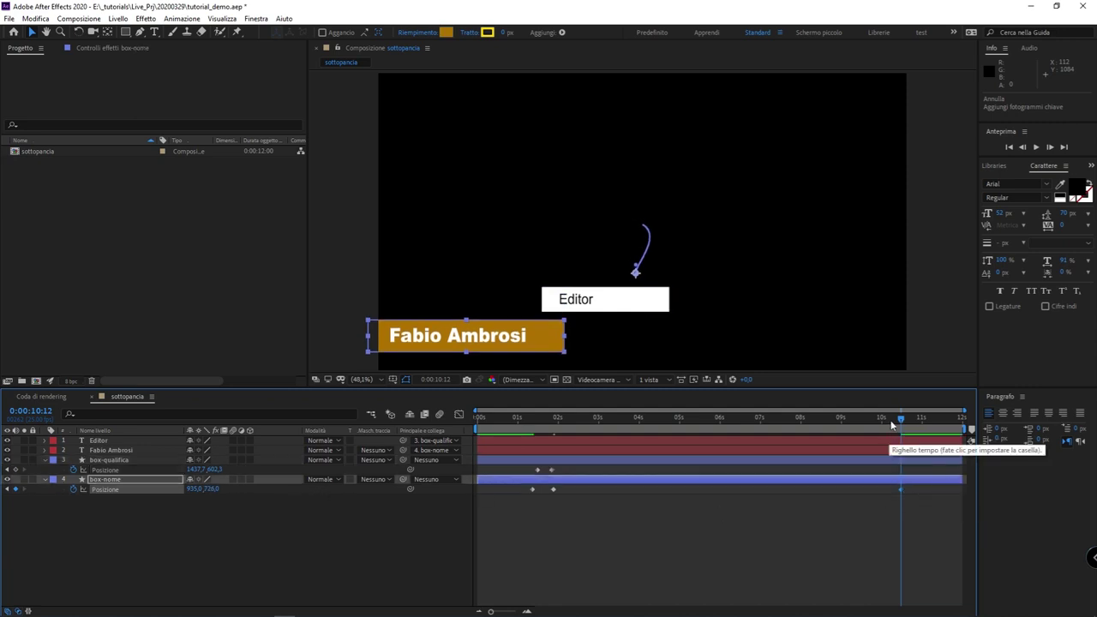
drag(892, 423, 518, 471)
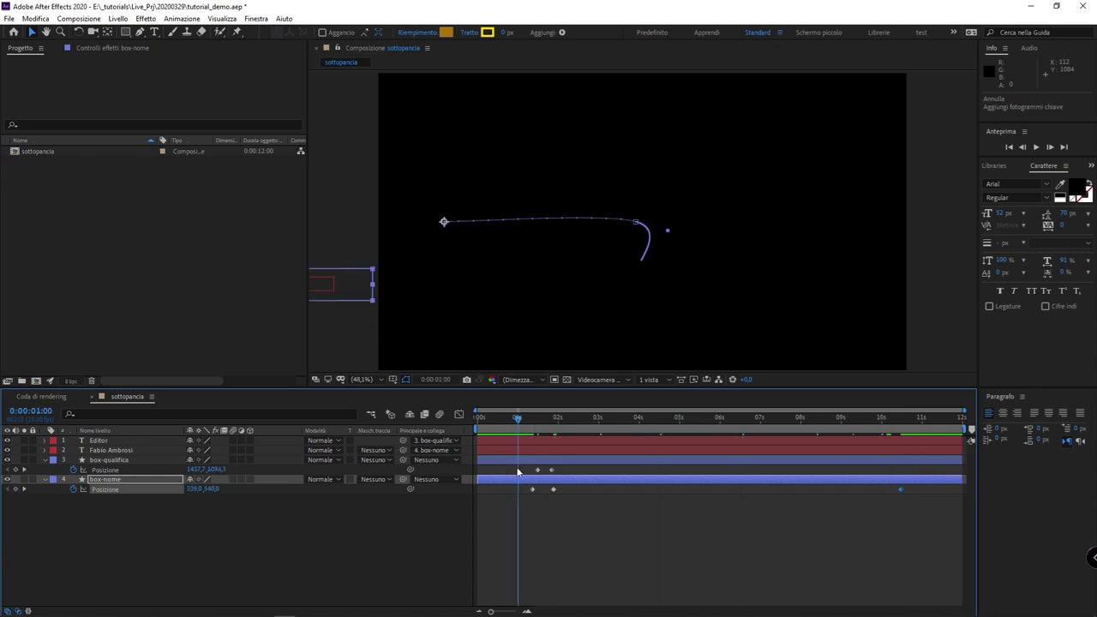
click(556, 489)
mouse_move(517, 417)
mouse_down()
mouse_move(716, 440)
mouse_move(625, 426)
mouse_move(664, 437)
mouse_up()
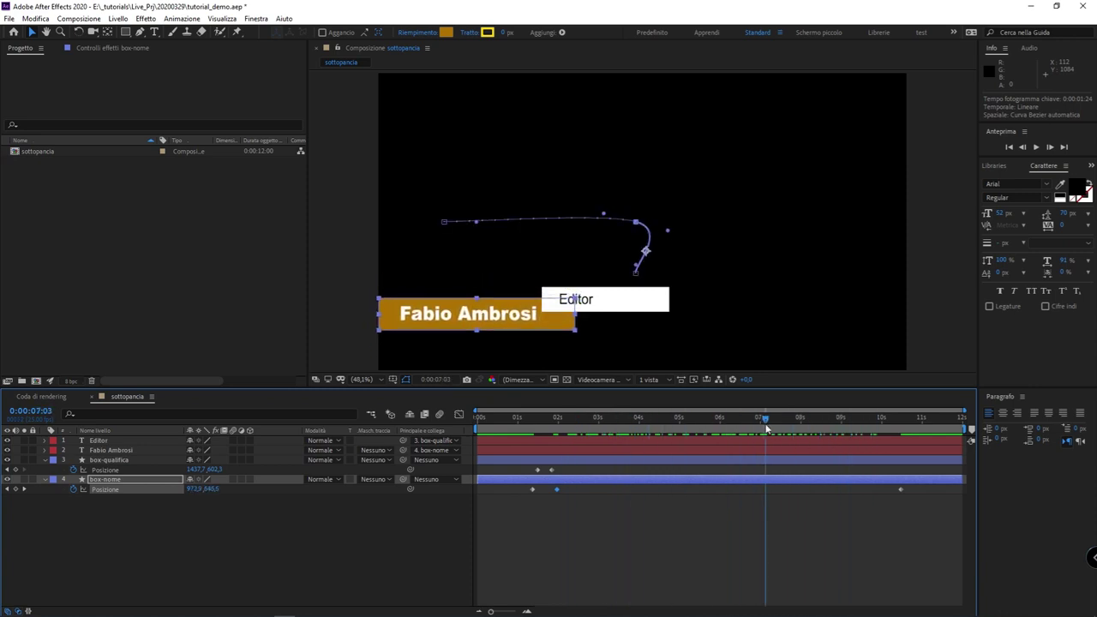
drag(664, 437, 869, 421)
key(ctrl+z)
key(ctrl+z)
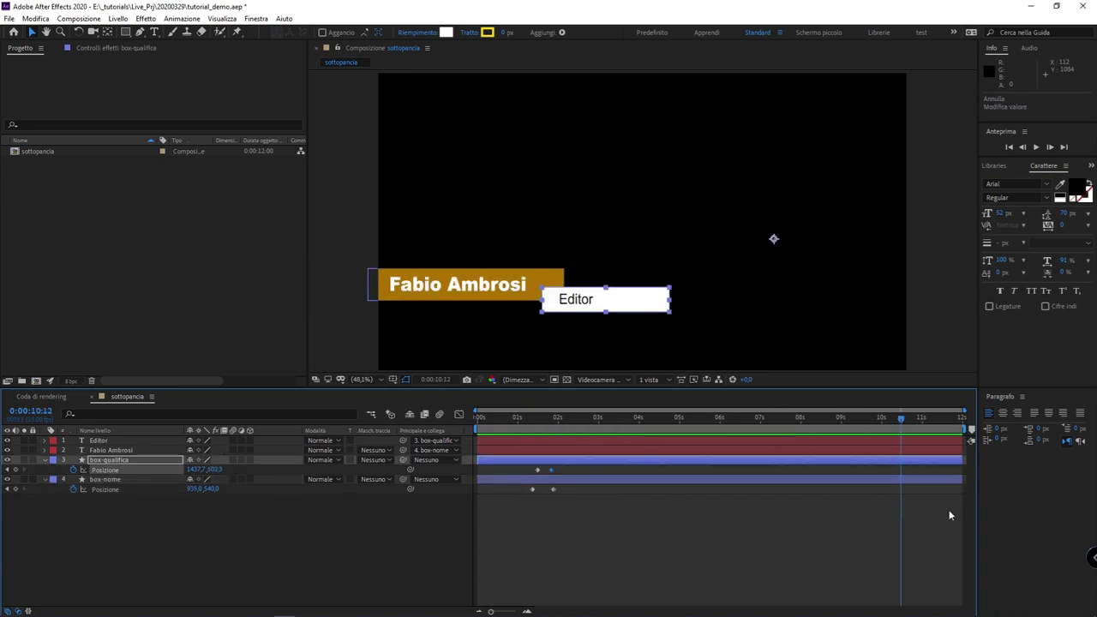
Try adding Position keyframes near 10:12 and moving the gold box, then undo it
click(15, 488)
click(16, 469)
drag(903, 418, 910, 418)
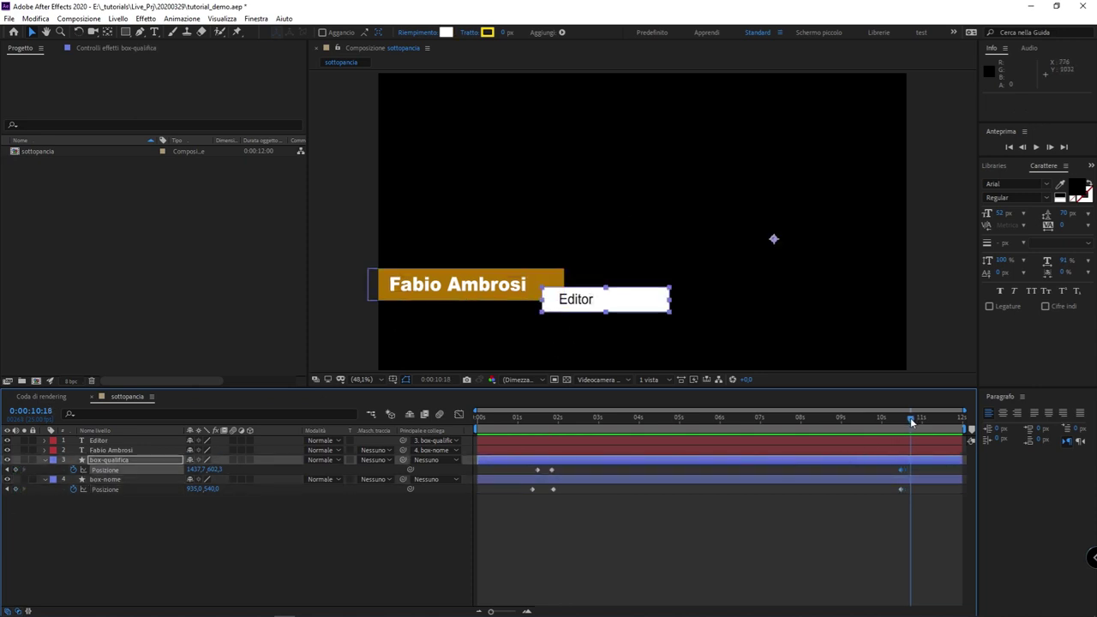
click(223, 501)
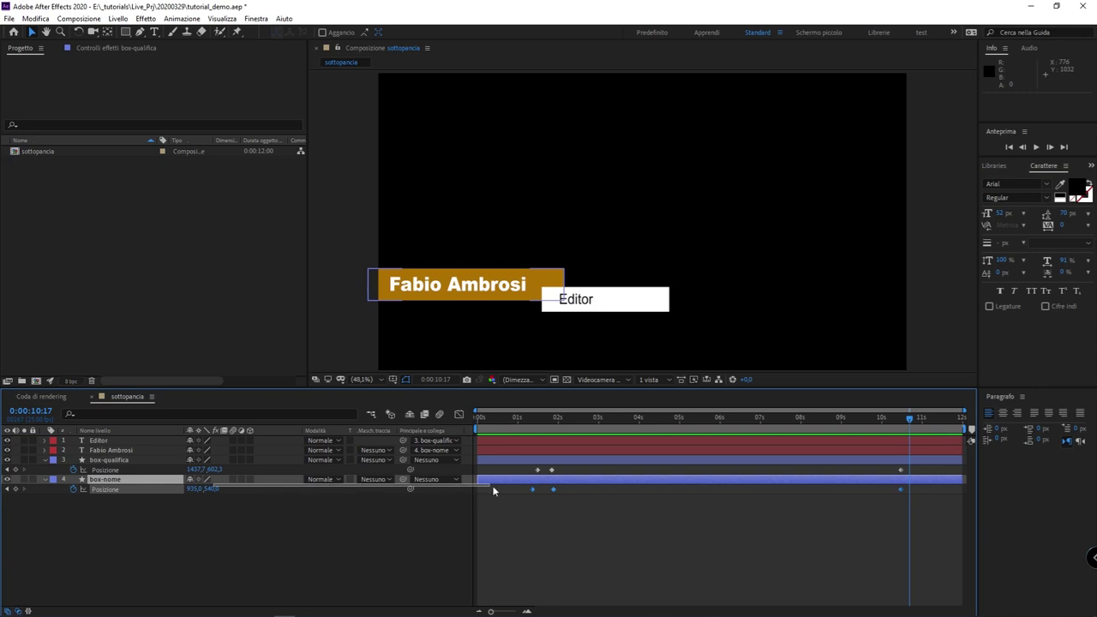
drag(211, 488, 128, 489)
key(ctrl+z)
key(ctrl+z)
key(ctrl+z)
key(ctrl+z)
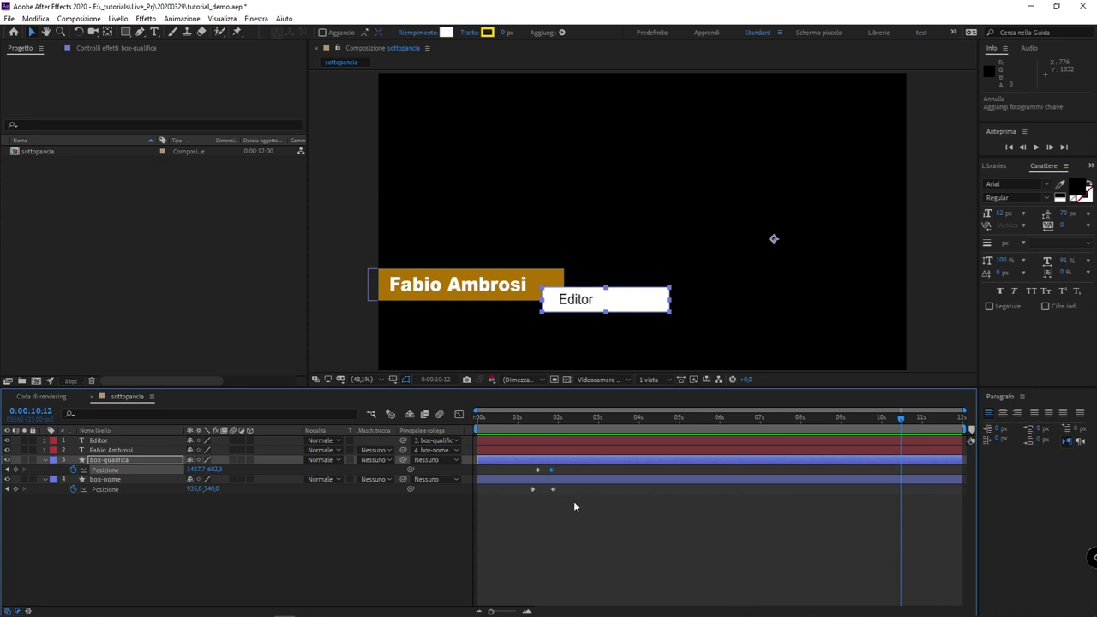
Copy box-nome's two Position keyframes and paste them at 10:12
drag(574, 506, 521, 486)
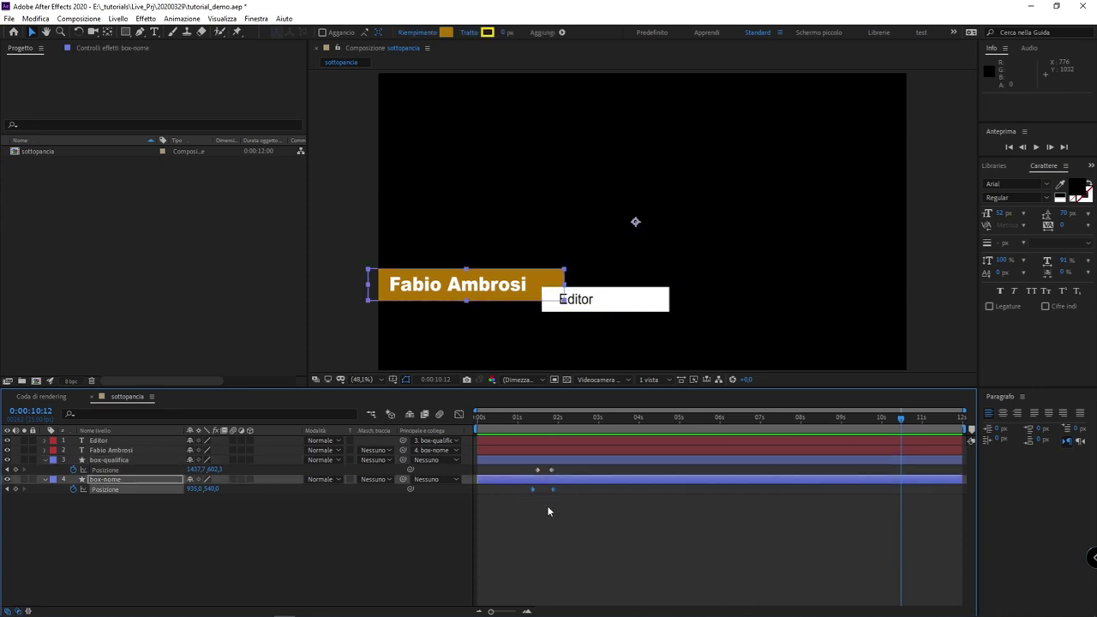
drag(598, 509, 523, 486)
key(ctrl+c)
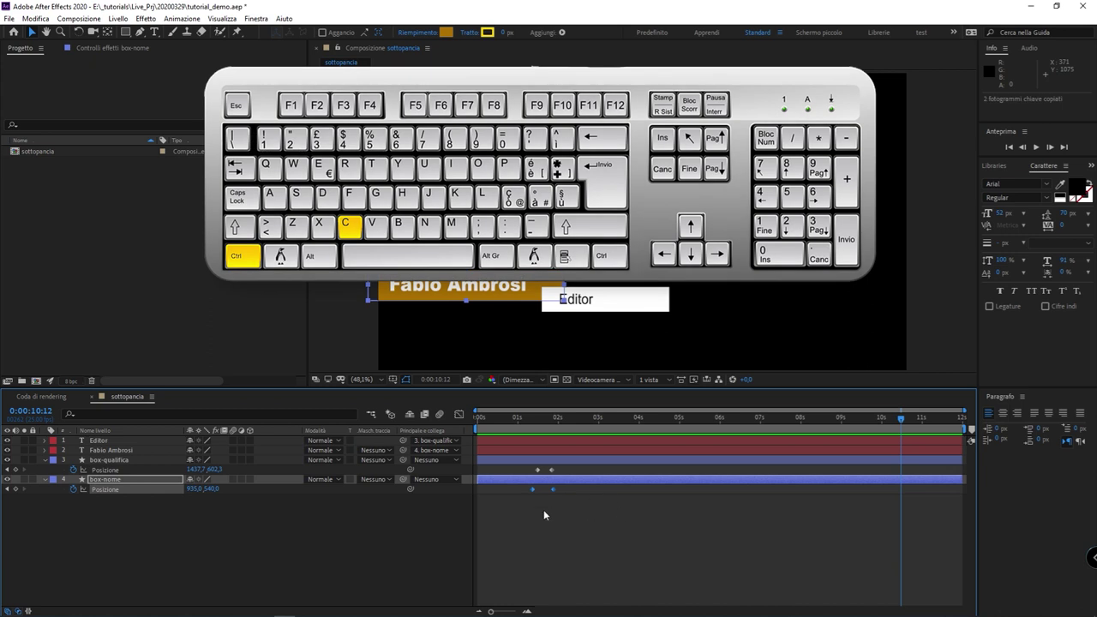
key(ctrl+v)
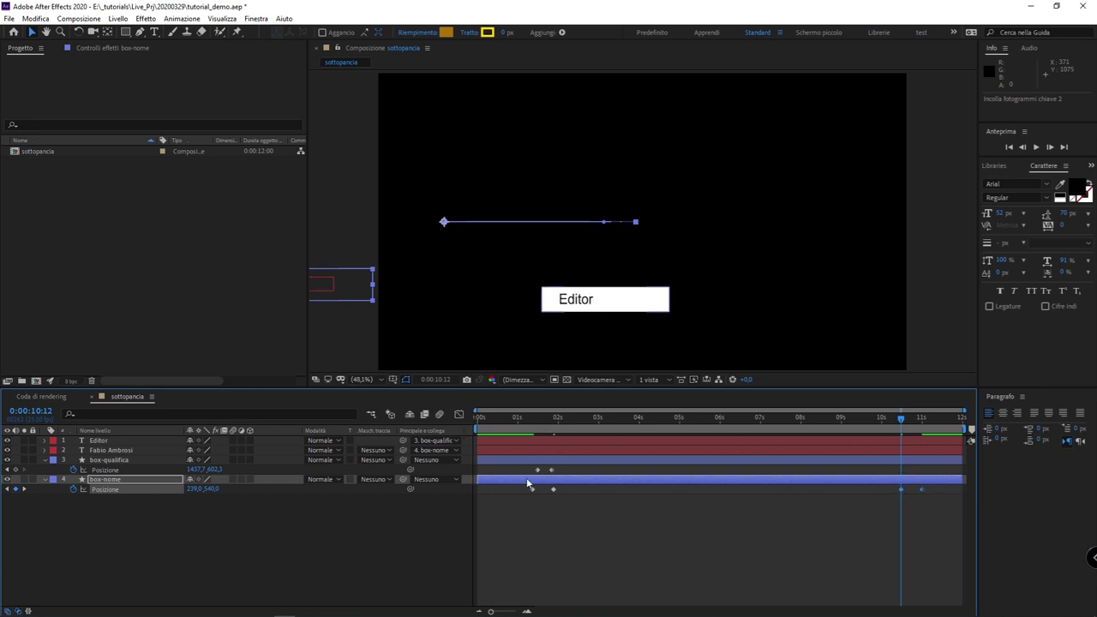
Scrub through the animation, then marquee-select box-nome's two end keyframes near 10–11 s
click(526, 422)
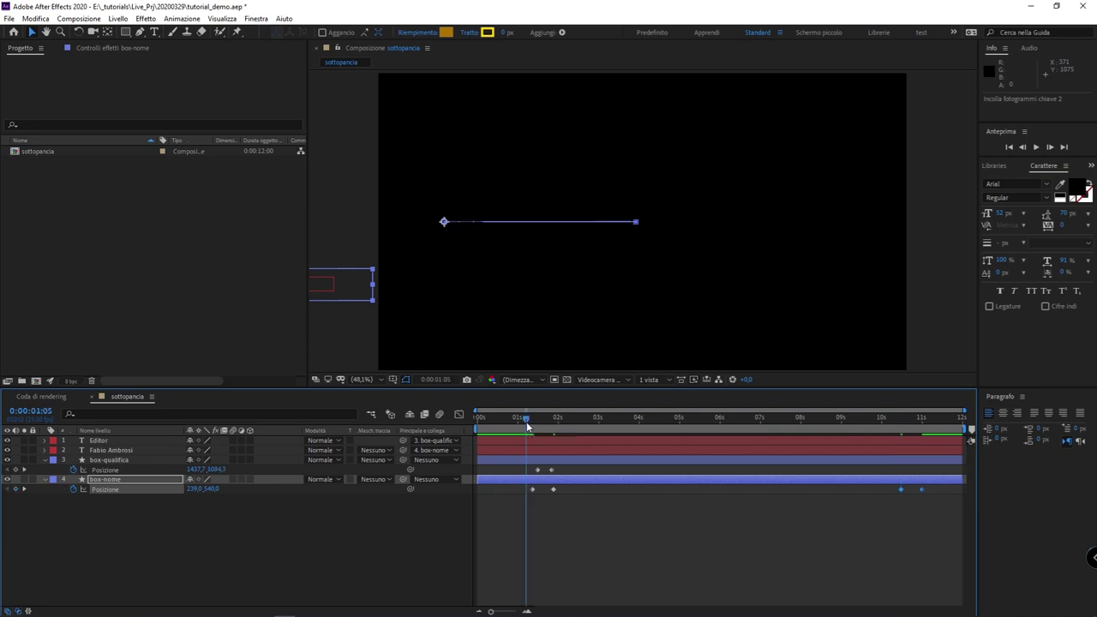
mouse_move(528, 426)
mouse_down()
mouse_move(895, 447)
mouse_move(558, 422)
mouse_move(960, 472)
mouse_move(712, 483)
mouse_move(842, 482)
mouse_move(908, 497)
mouse_move(877, 483)
mouse_up()
click(935, 499)
click(900, 498)
click(900, 489)
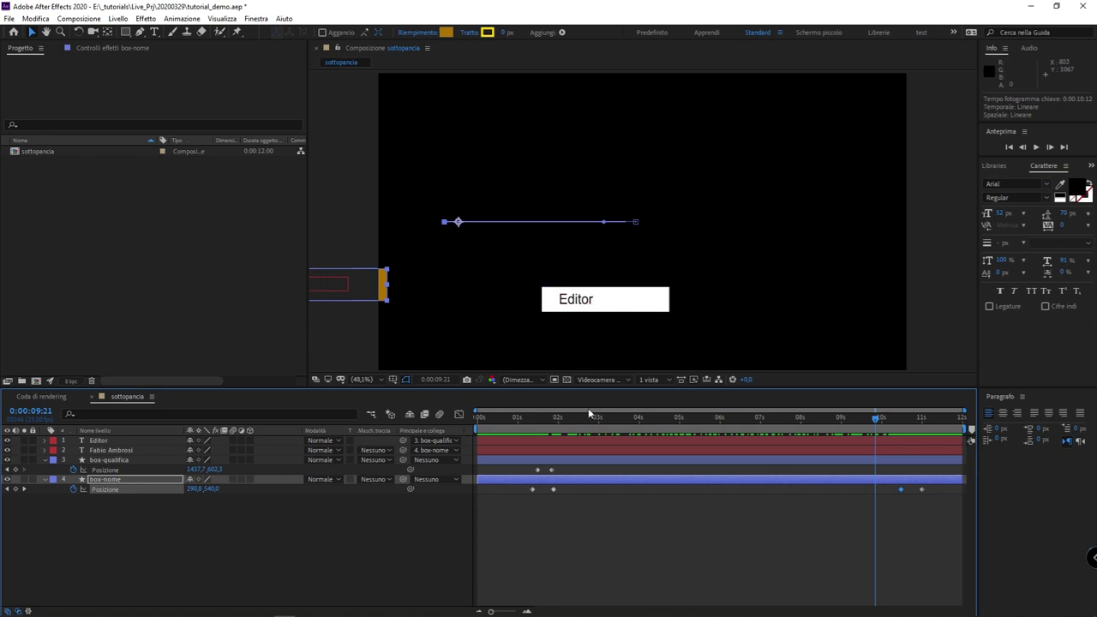
click(556, 418)
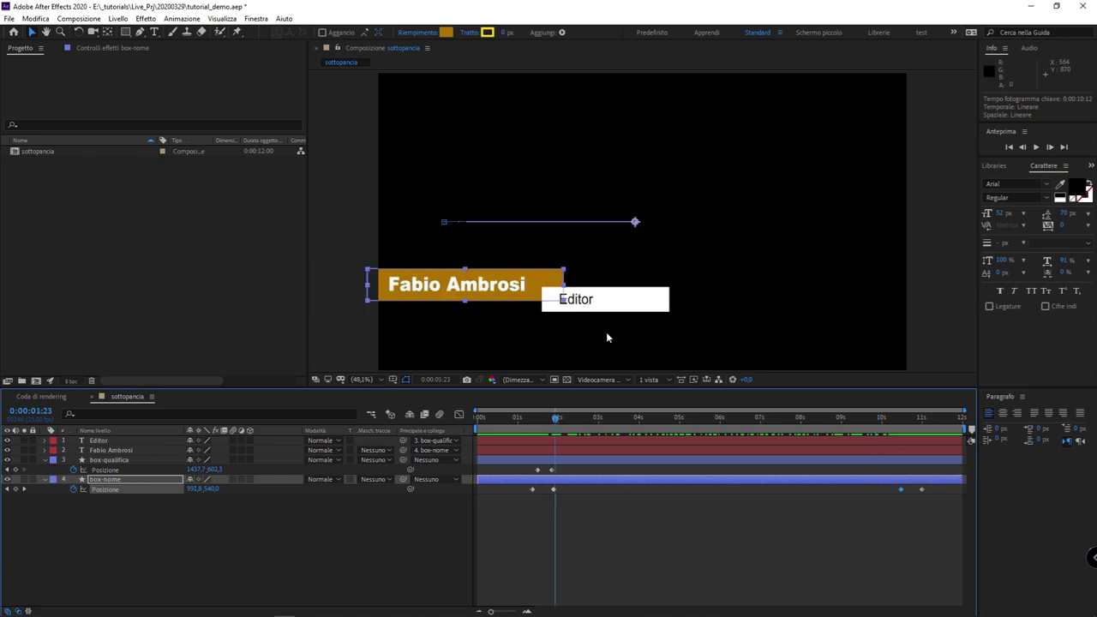
click(894, 418)
drag(862, 515, 955, 473)
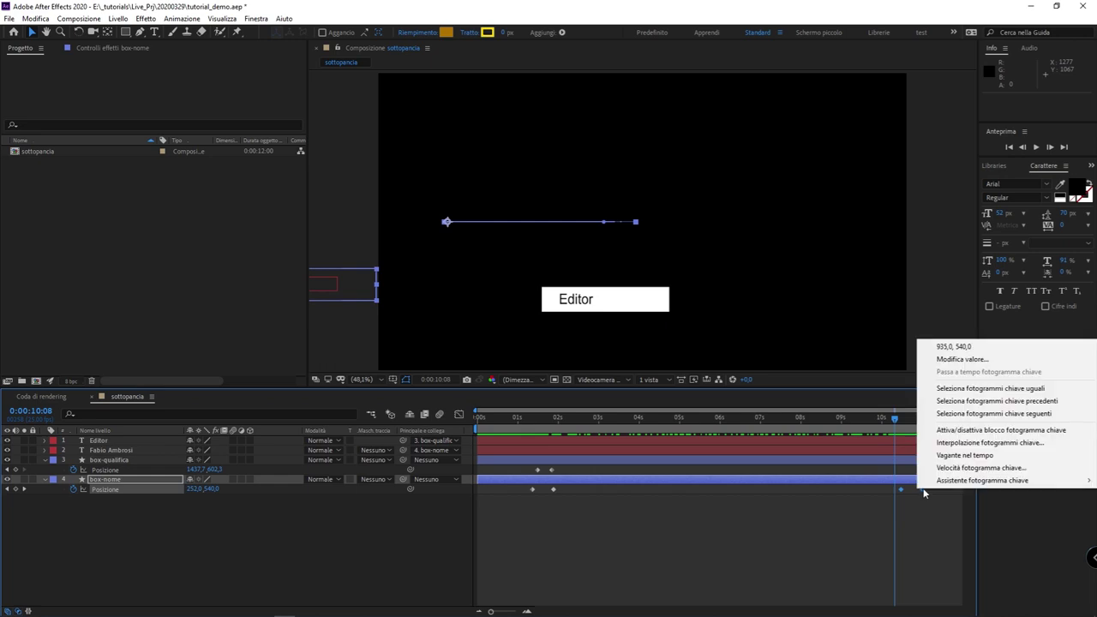
Time-reverse box-nome's end keyframes and scrub to check the gold box sliding out after 10:12
mouse_move(1015, 488)
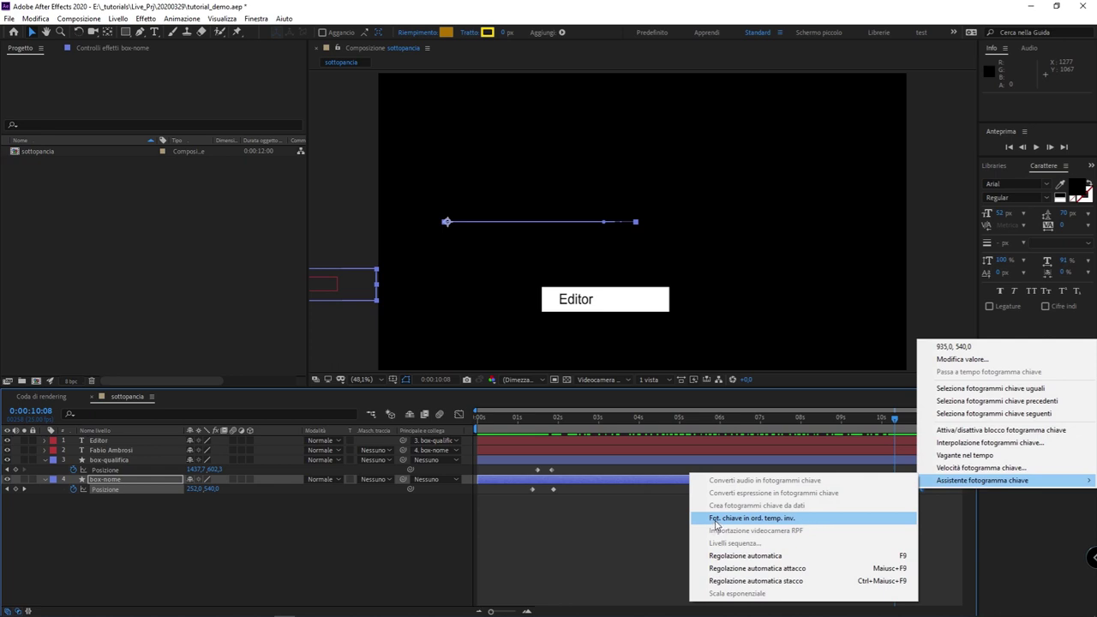
click(714, 519)
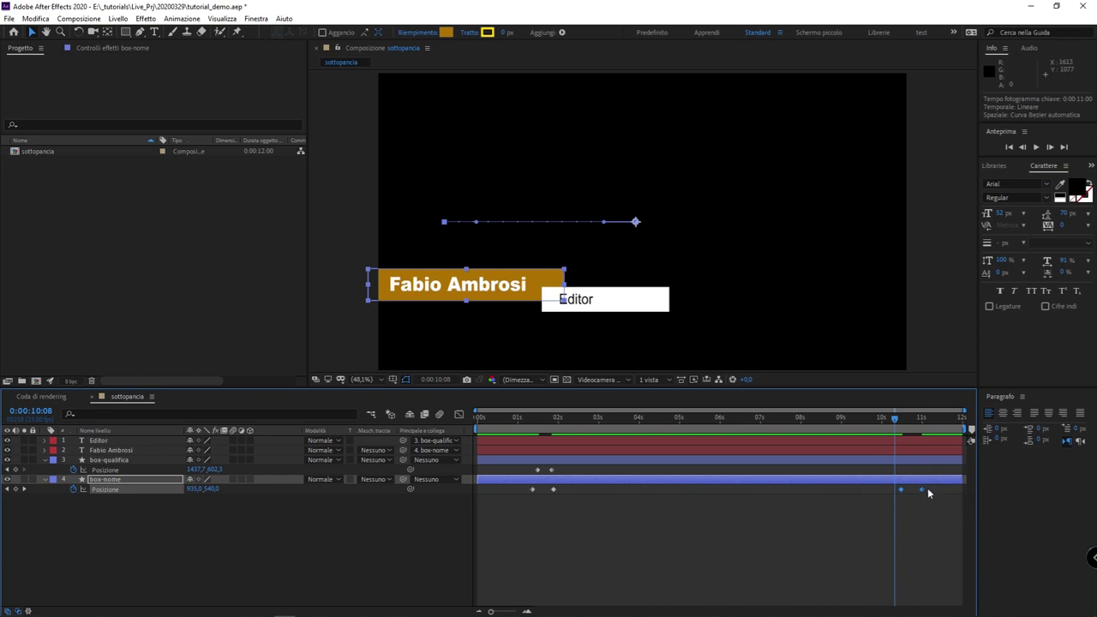
drag(889, 422, 559, 419)
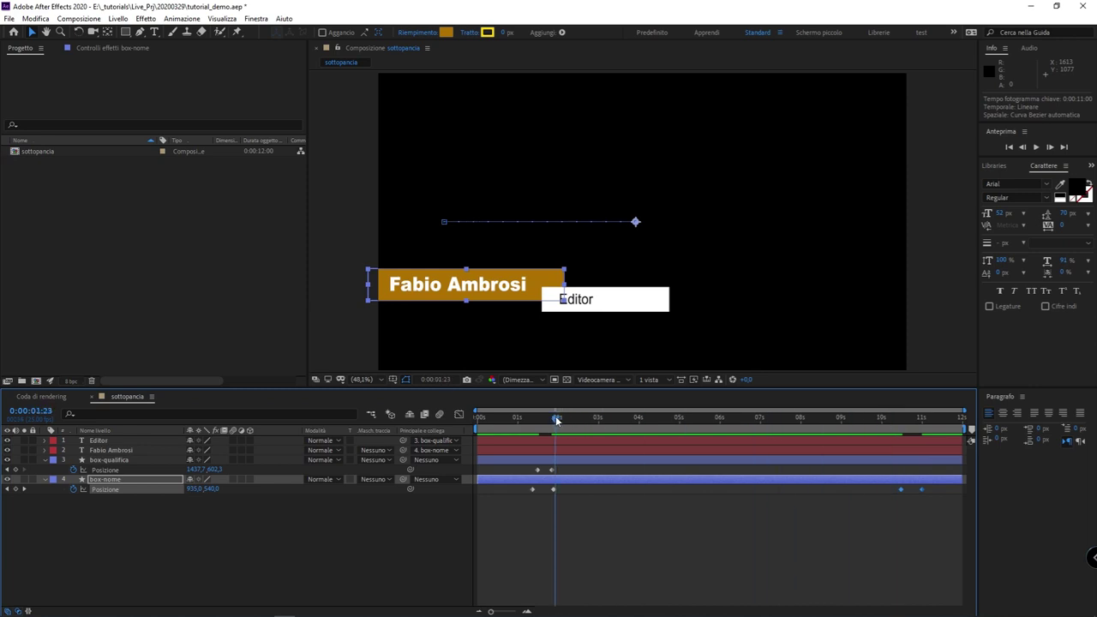
mouse_move(558, 419)
mouse_down()
mouse_move(938, 415)
mouse_move(892, 418)
mouse_up()
Copy the white Editor box's two Posizione keyframes and paste them at 10:16
key(space)
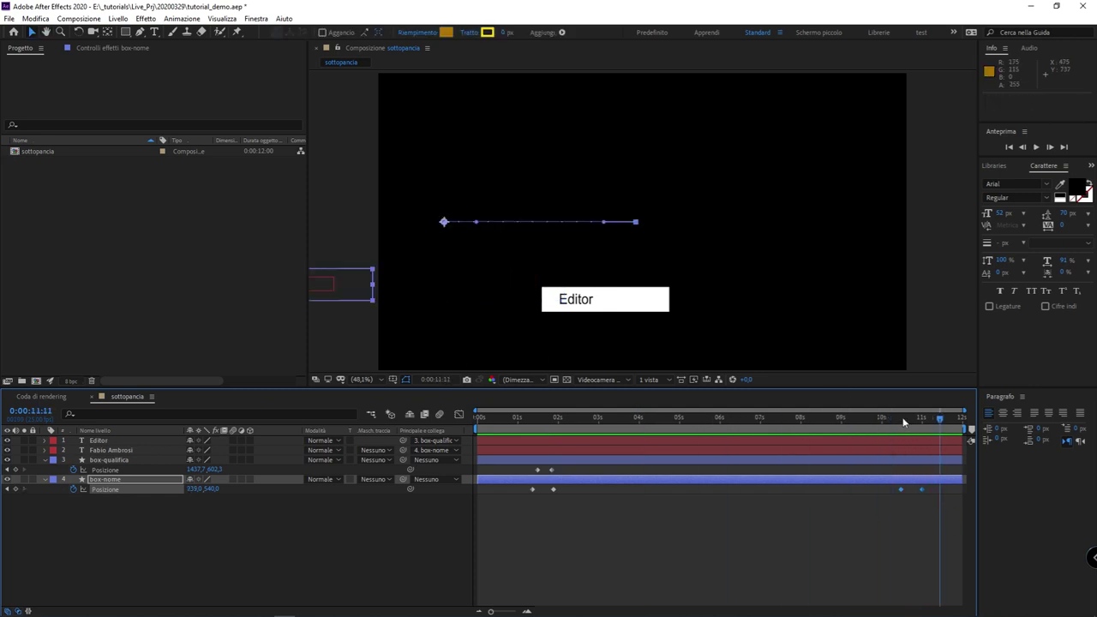
key(space)
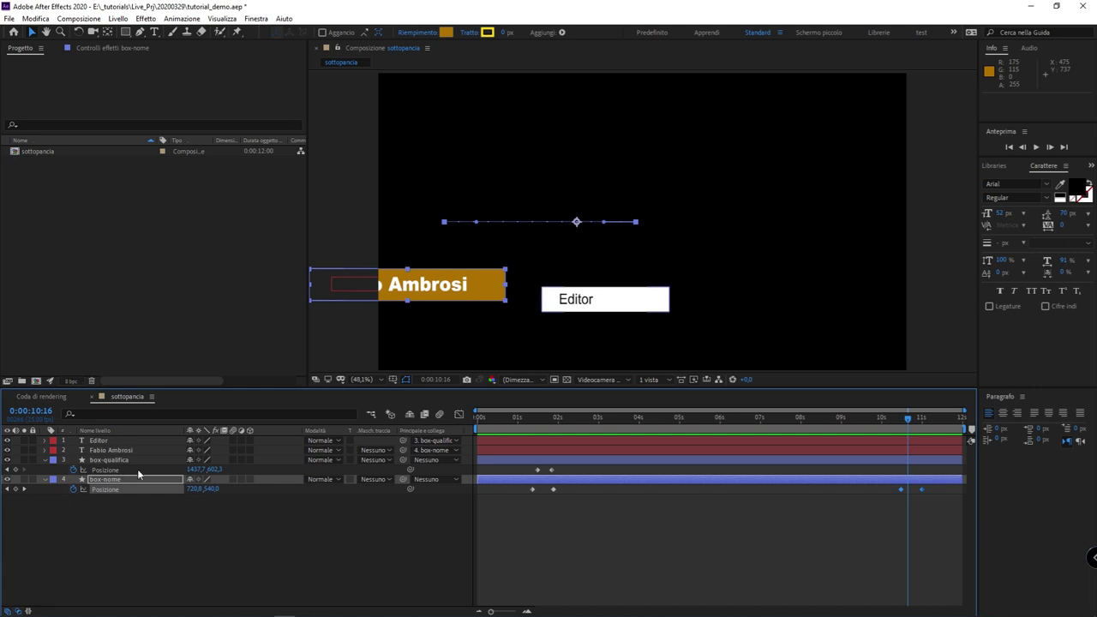
click(114, 459)
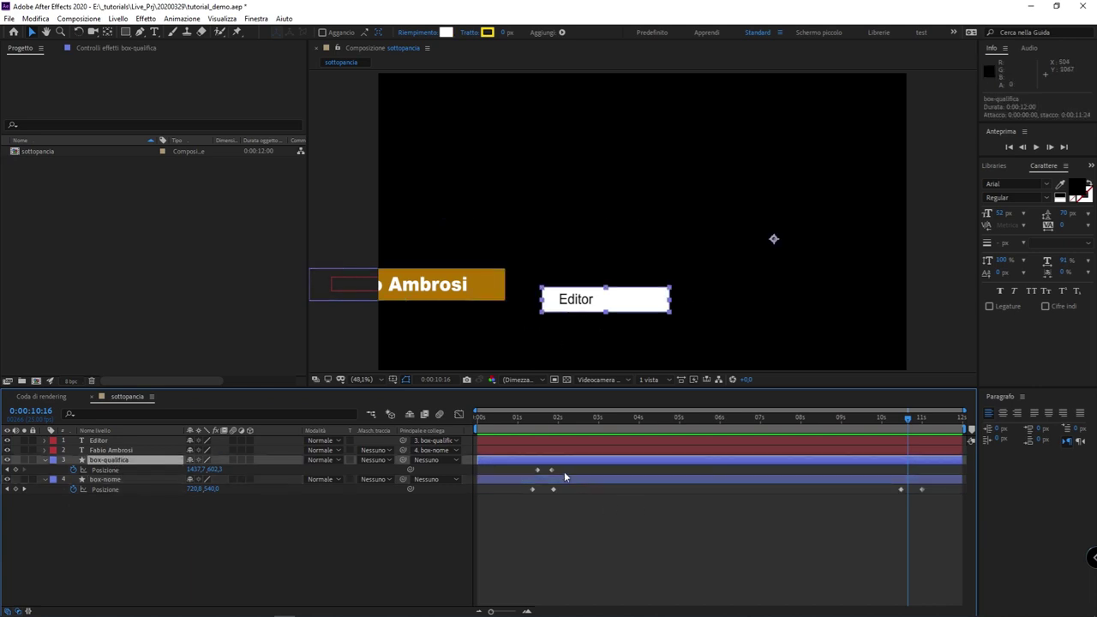
drag(561, 467, 532, 474)
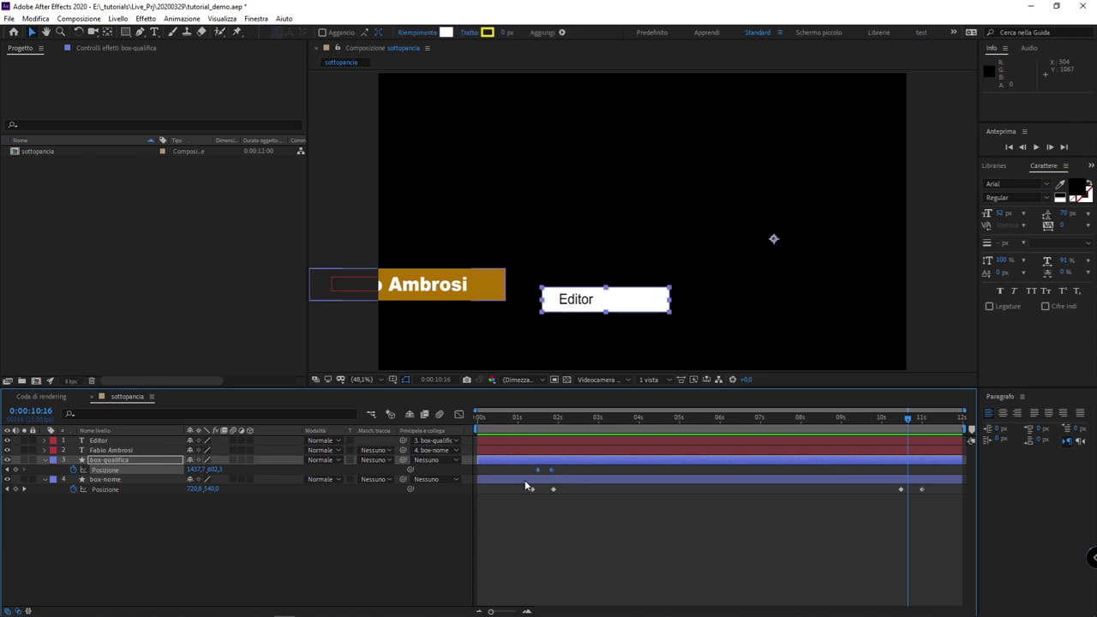
key(ctrl+c)
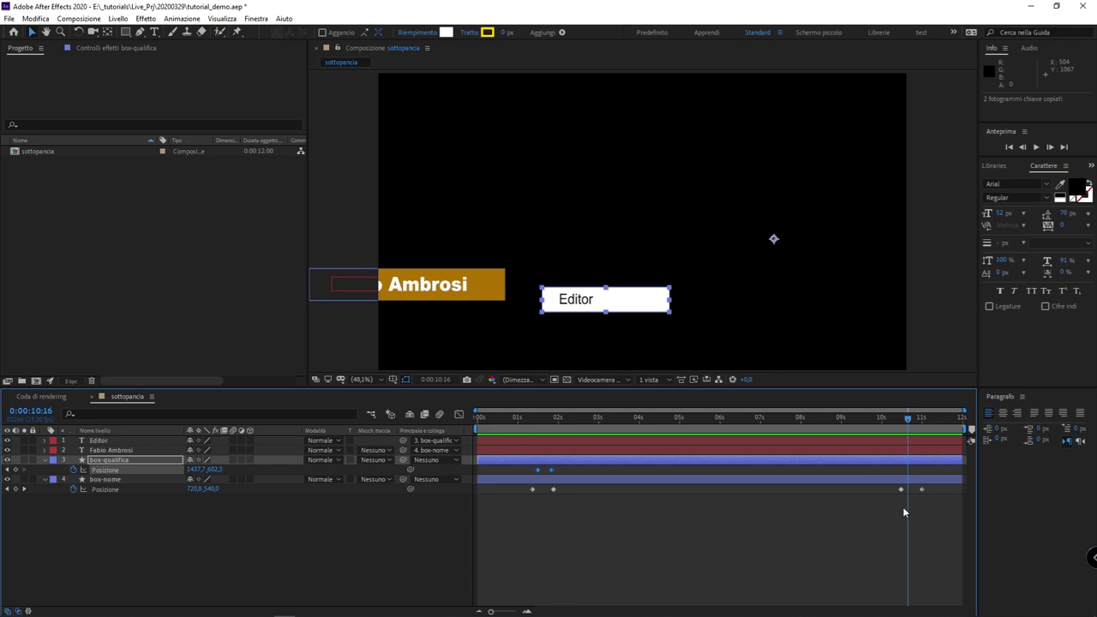
key(ctrl+v)
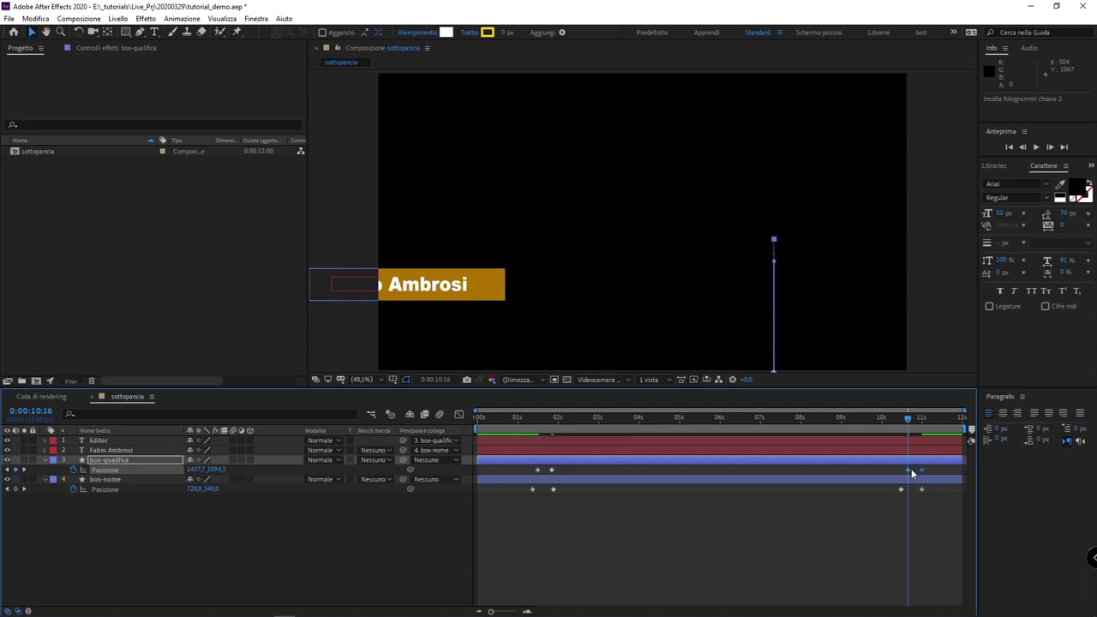
Time-reverse the pasted Editor keyframes and preview both boxes sliding out from 10:09
right_click(910, 471)
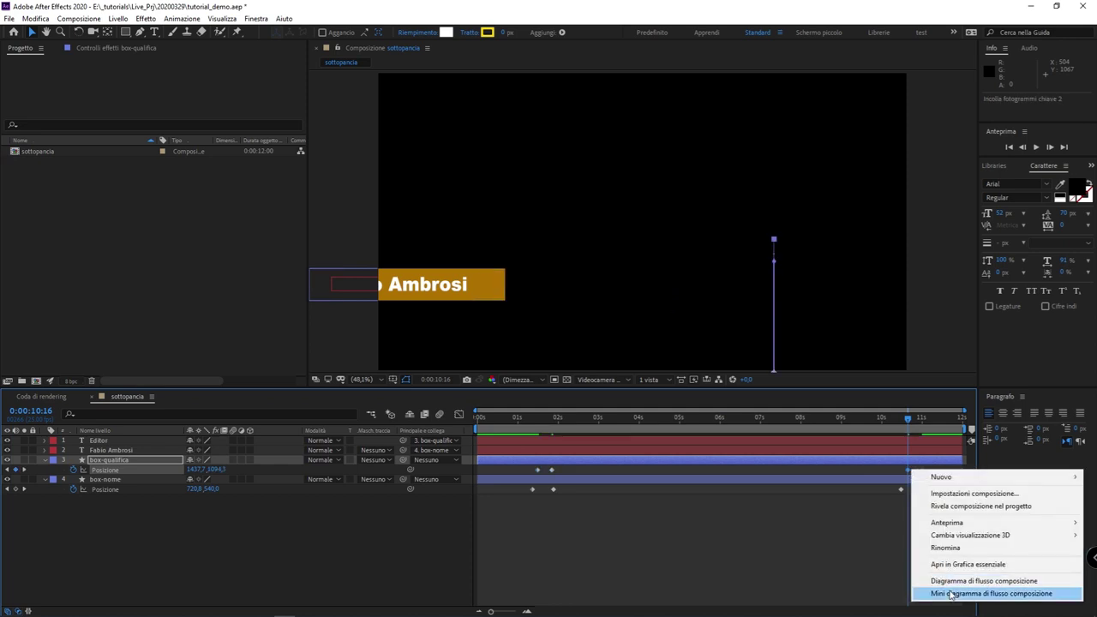
click(876, 497)
drag(936, 469, 899, 476)
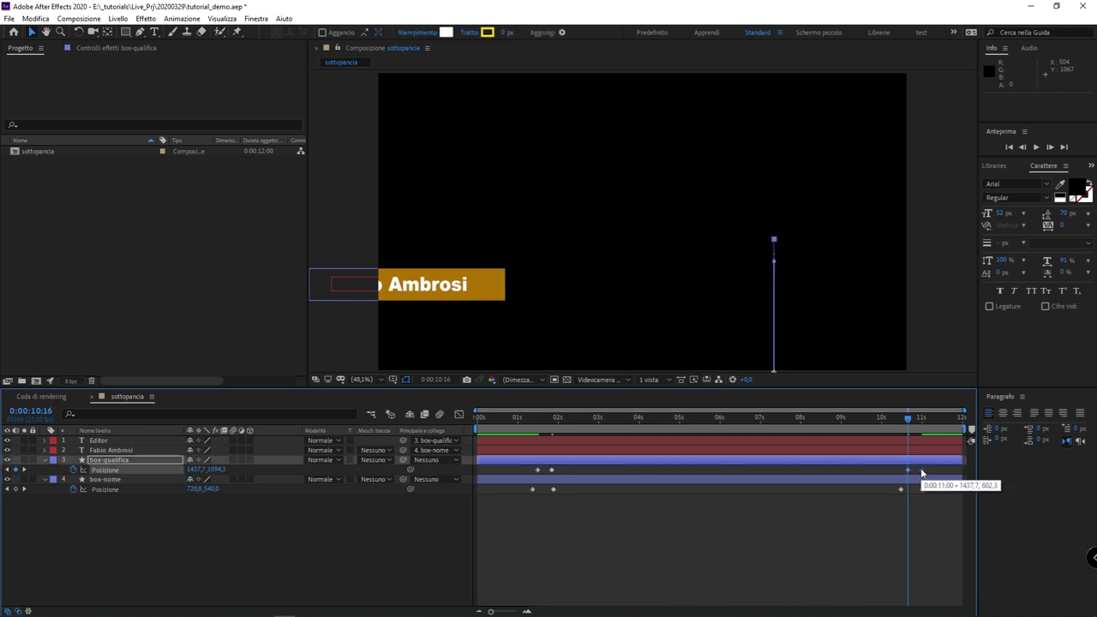
right_click(921, 470)
mouse_move(1078, 463)
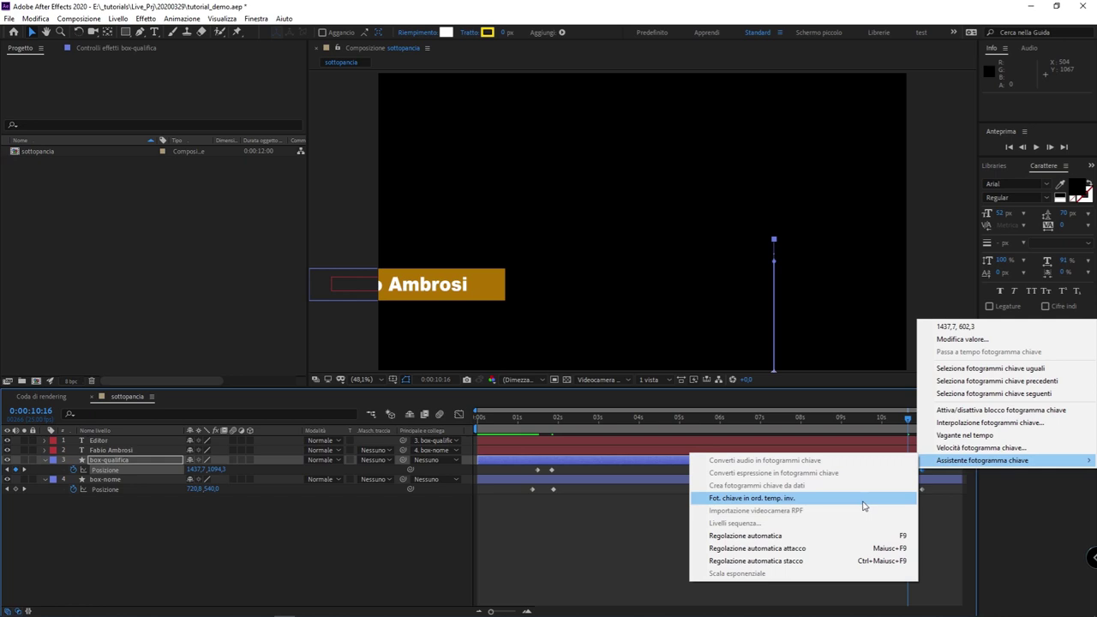
click(863, 505)
drag(905, 429, 887, 428)
key(space)
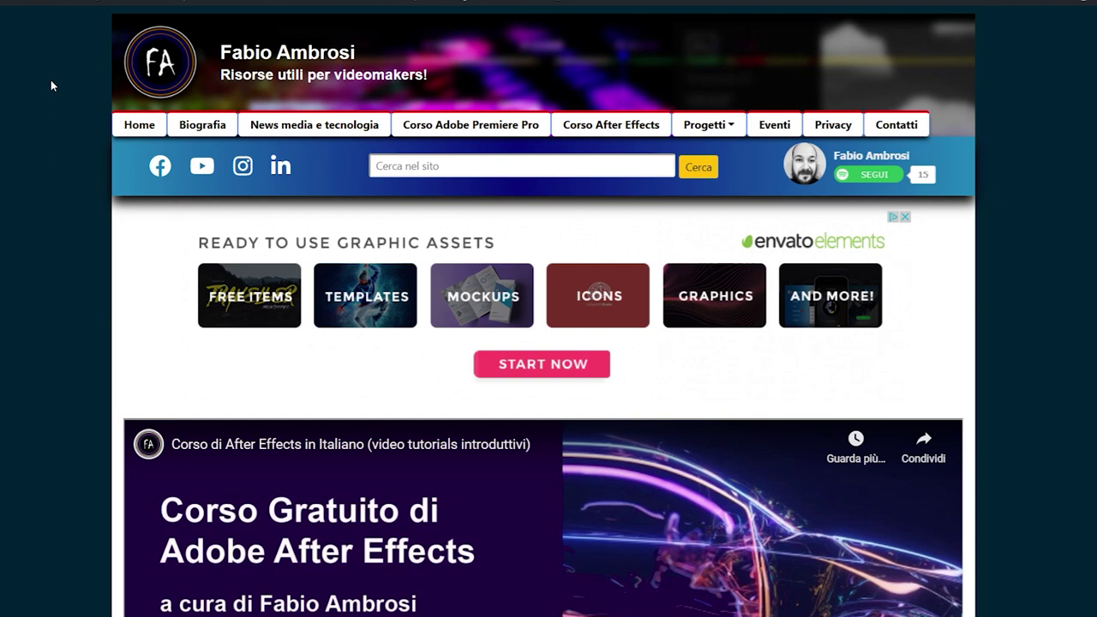
Scroll down to the free After Effects course's numbered lesson list and highlight the first lesson titles
scroll(51, 84, down, 4)
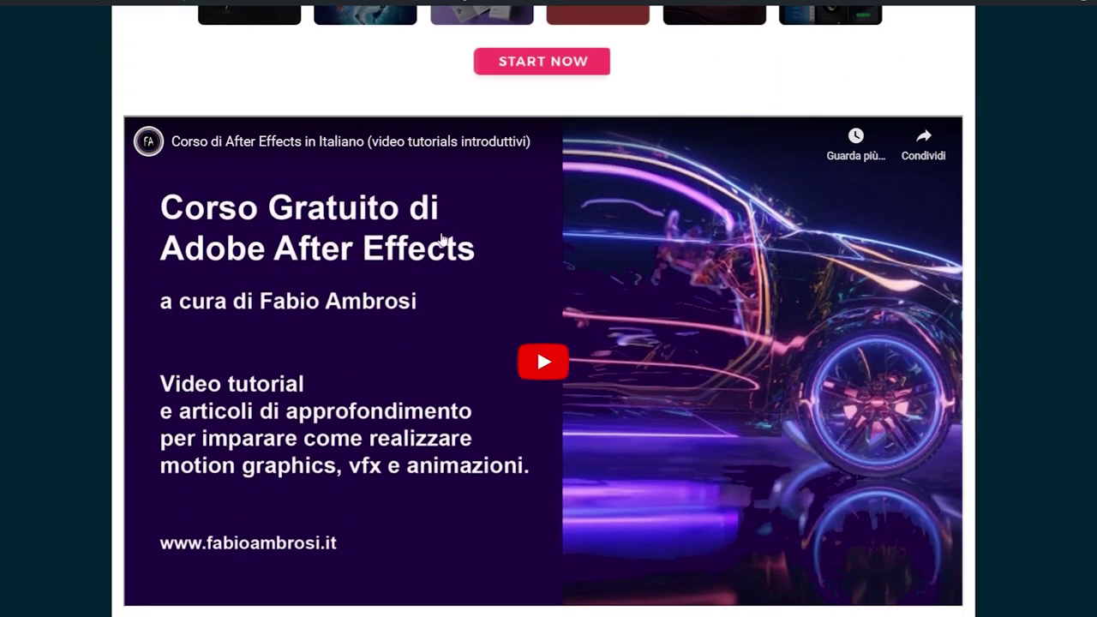
scroll(368, 218, down, 5)
scroll(392, 241, down, 5)
scroll(391, 240, down, 5)
scroll(391, 240, down, 8)
scroll(392, 239, down, 6)
scroll(390, 234, down, 10)
scroll(390, 234, down, 10)
scroll(377, 235, down, 5)
scroll(368, 235, down, 3)
scroll(349, 204, up, 2)
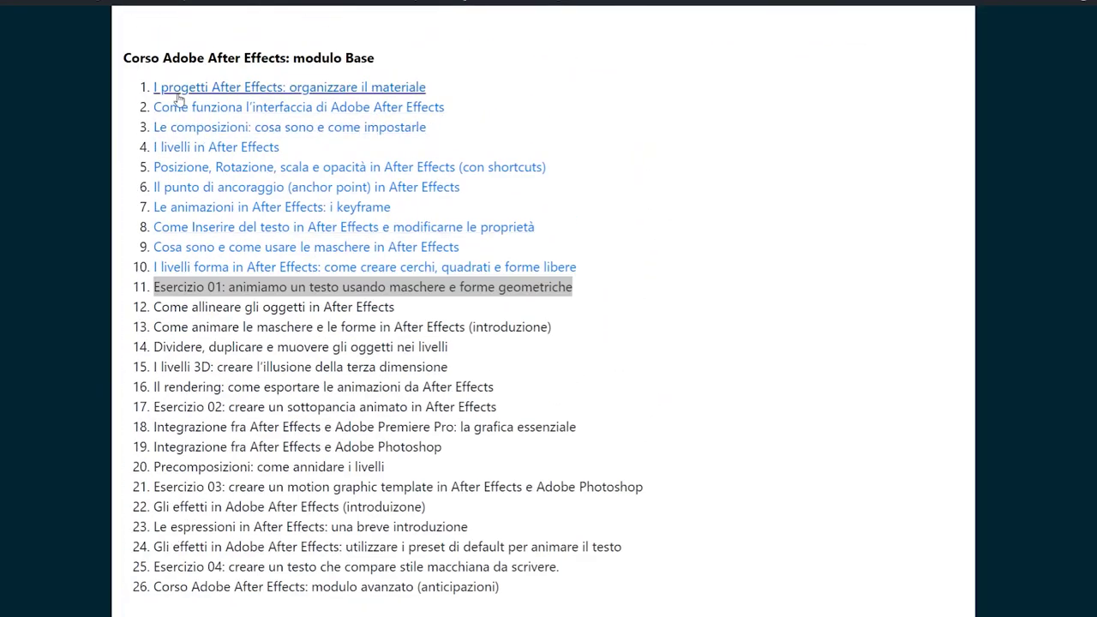
drag(161, 86, 663, 591)
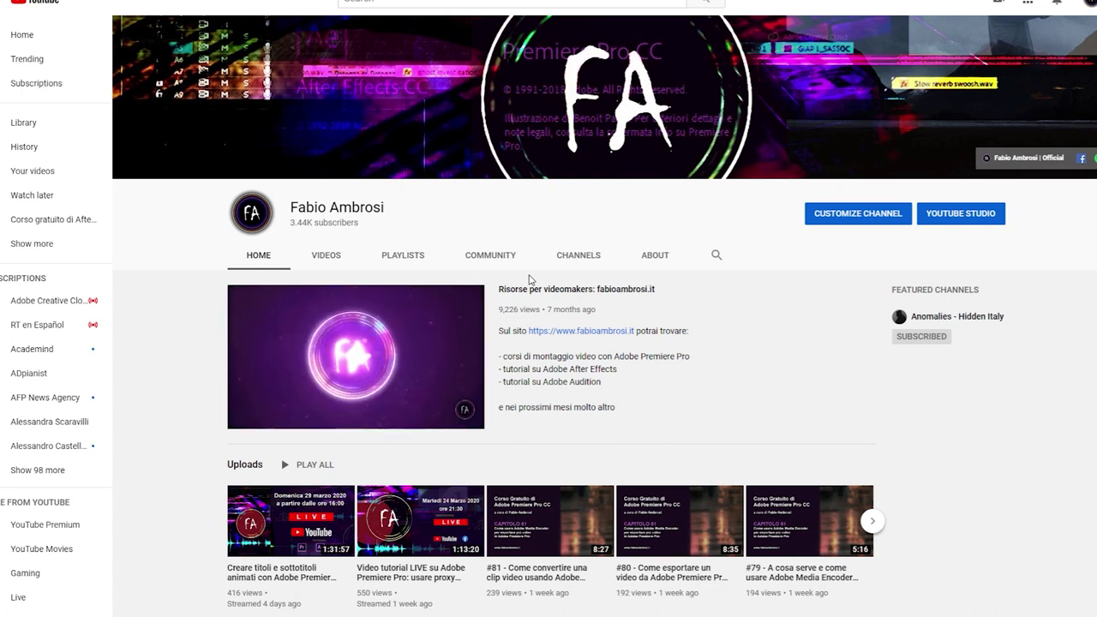
Browse the uploaded videos on the author's YouTube channel
click(327, 255)
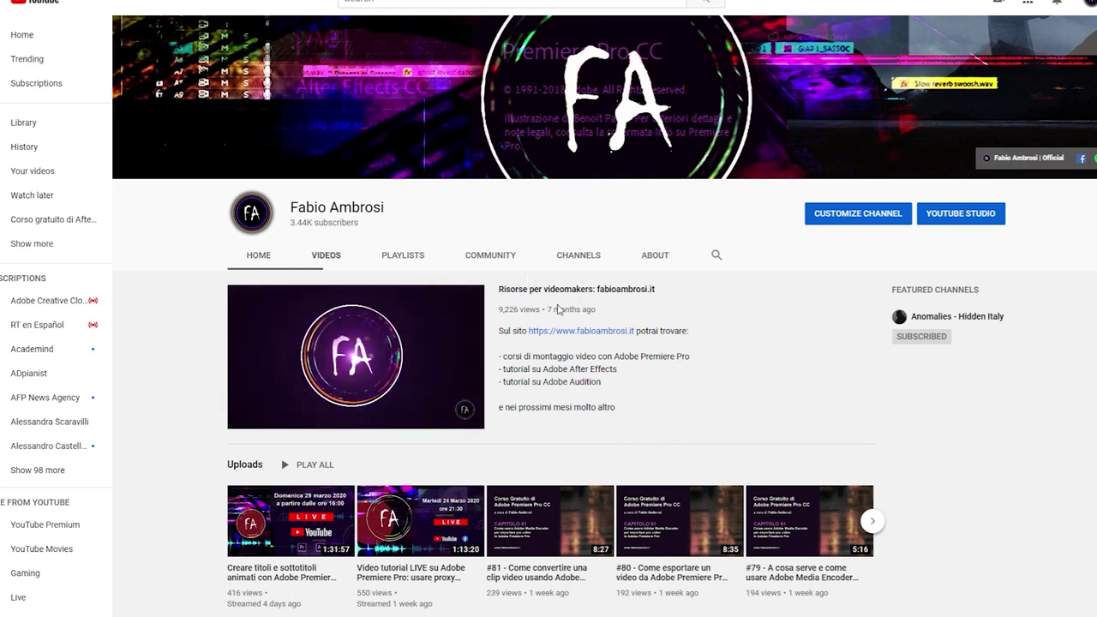
scroll(557, 309, down, 3)
scroll(557, 310, down, 3)
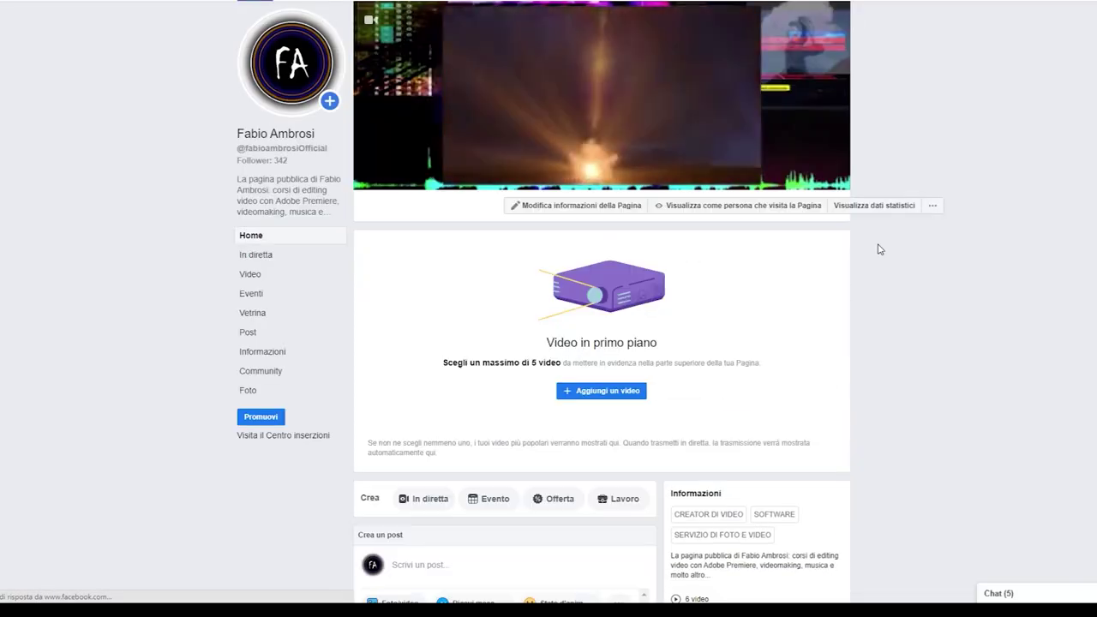
drag(315, 136, 181, 131)
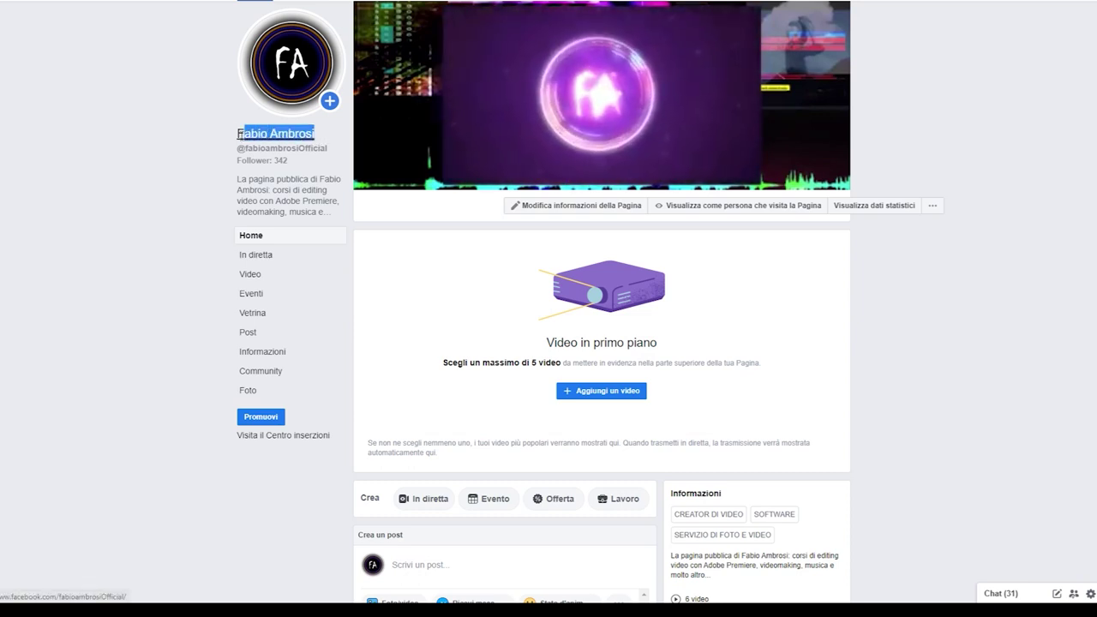
click(180, 131)
scroll(178, 131, down, 5)
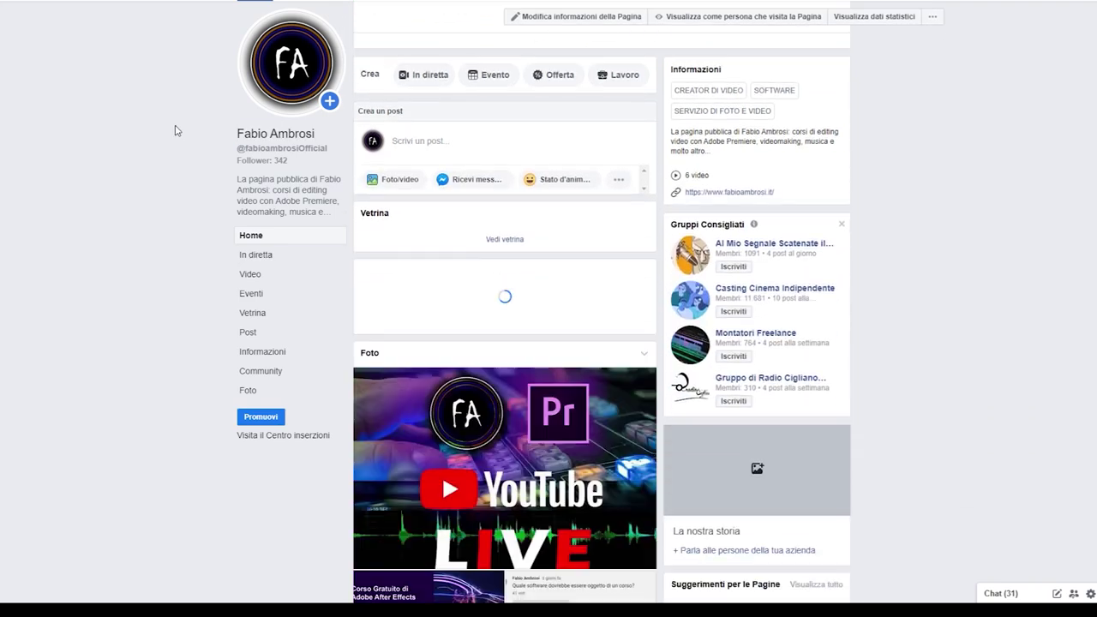